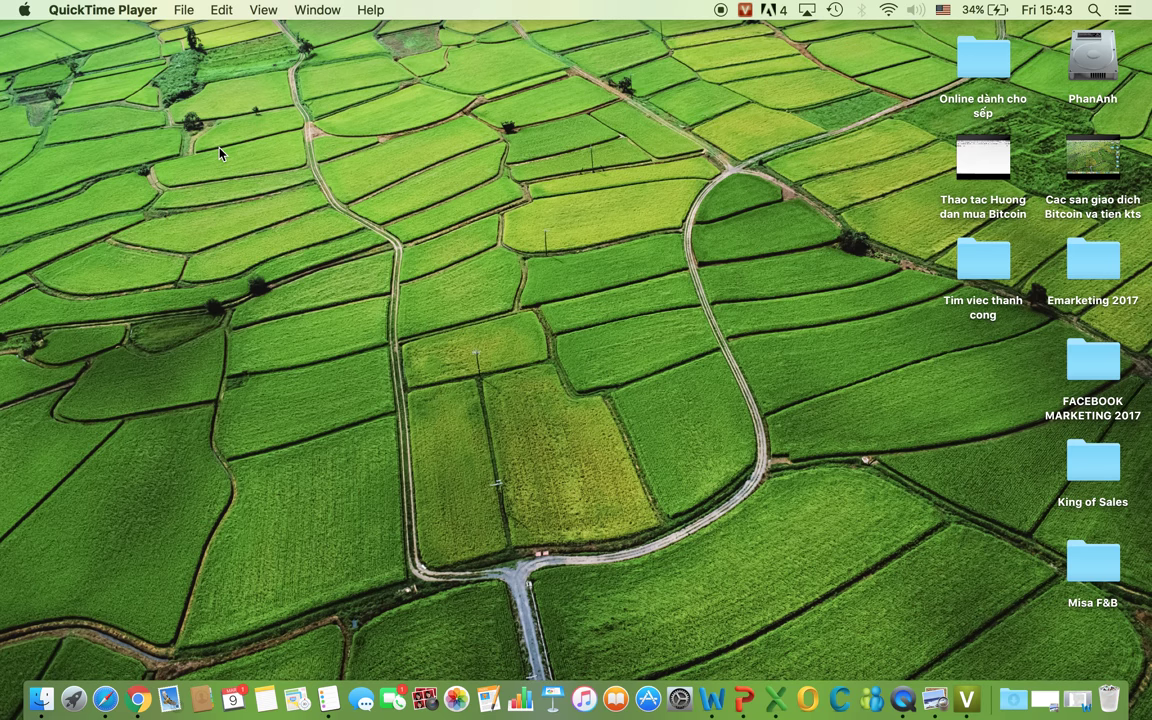
Step: Bring Chrome forward and flip through the Coinbase, Bittrex, CoinExchange, Huobi and OKCoin tabs, ending on Binance registration
{"action": "left_click", "coordinate": [135, 688]}
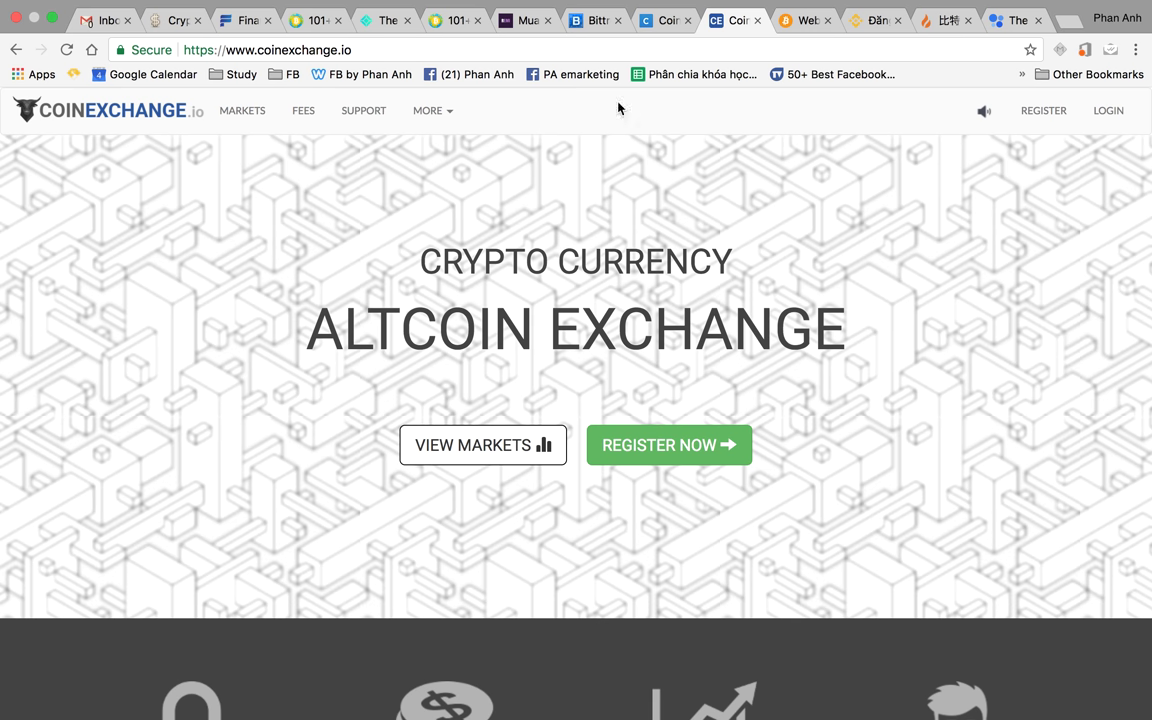
{"action": "left_click", "coordinate": [660, 20]}
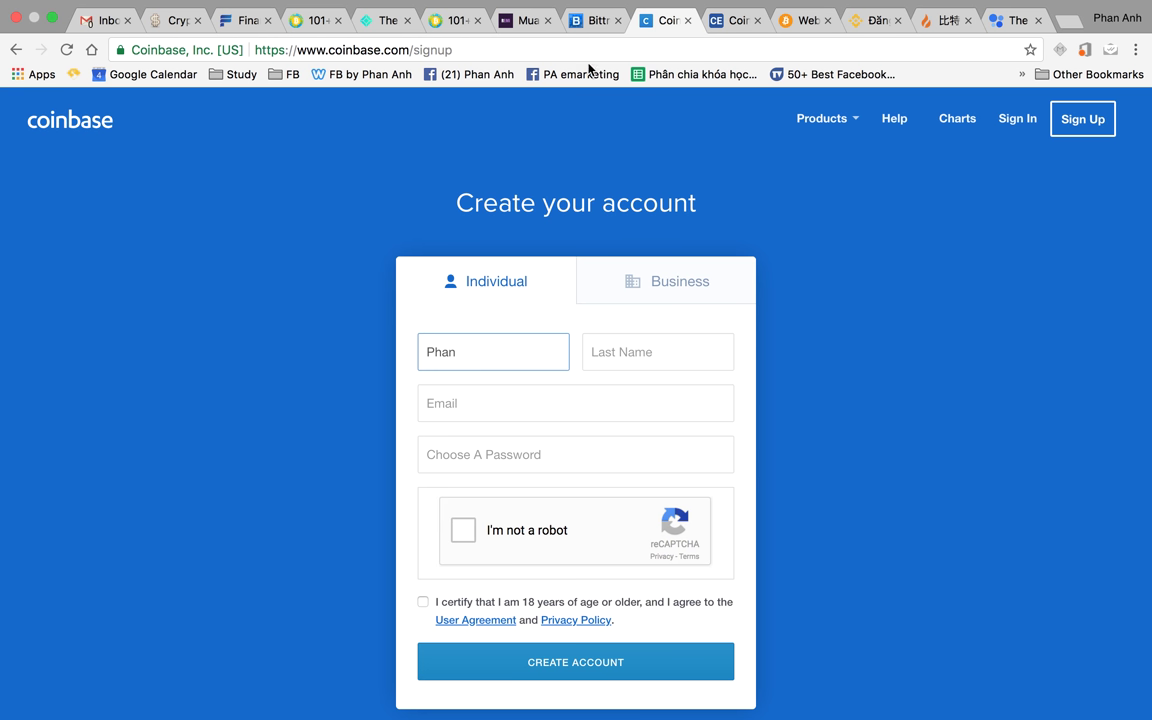
{"action": "left_click", "coordinate": [589, 22]}
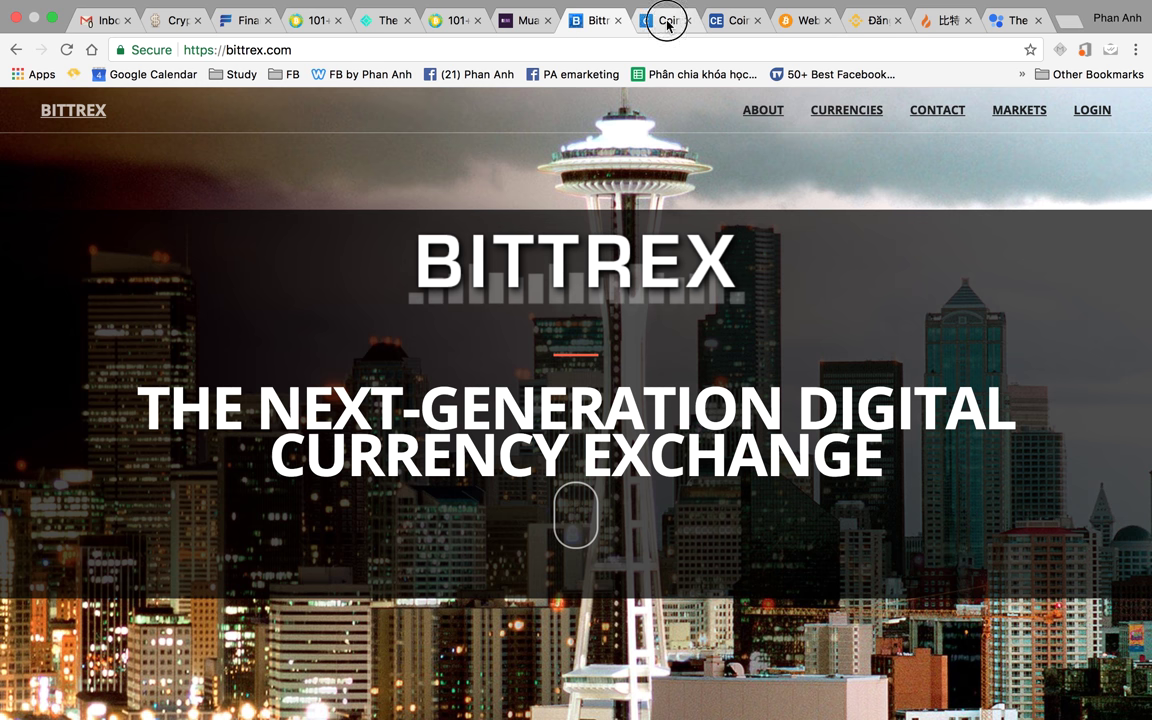
{"action": "left_click", "coordinate": [666, 21]}
{"action": "left_click", "coordinate": [720, 21]}
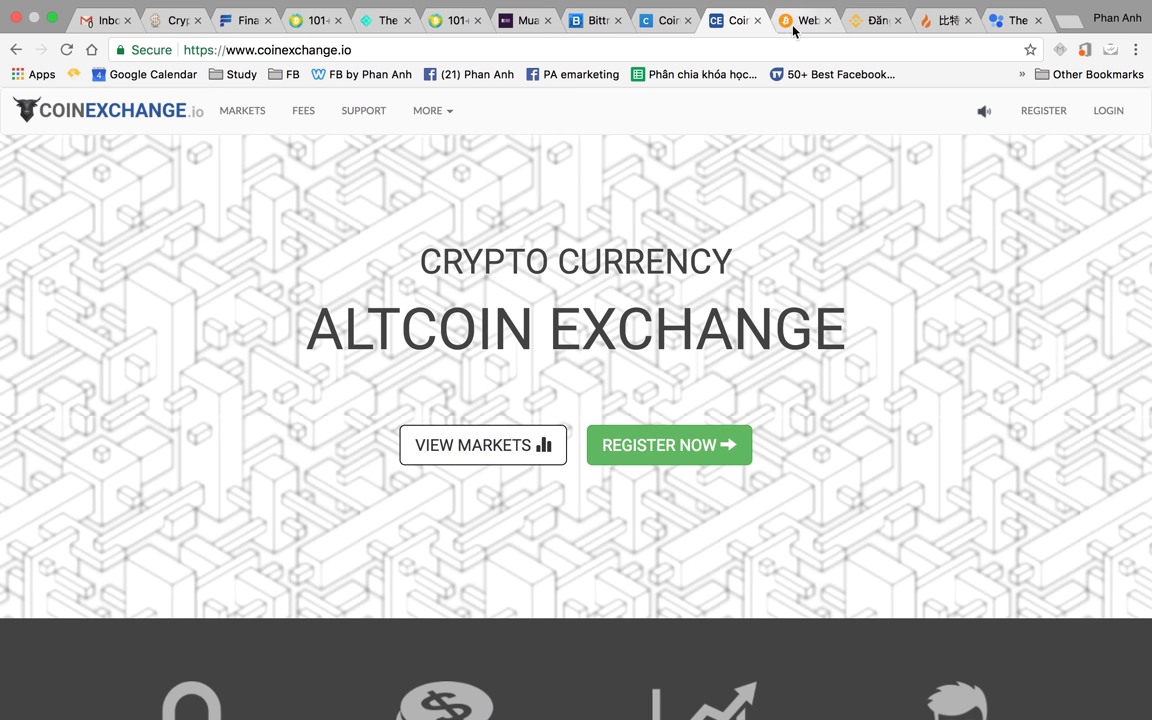
{"action": "left_click", "coordinate": [863, 28]}
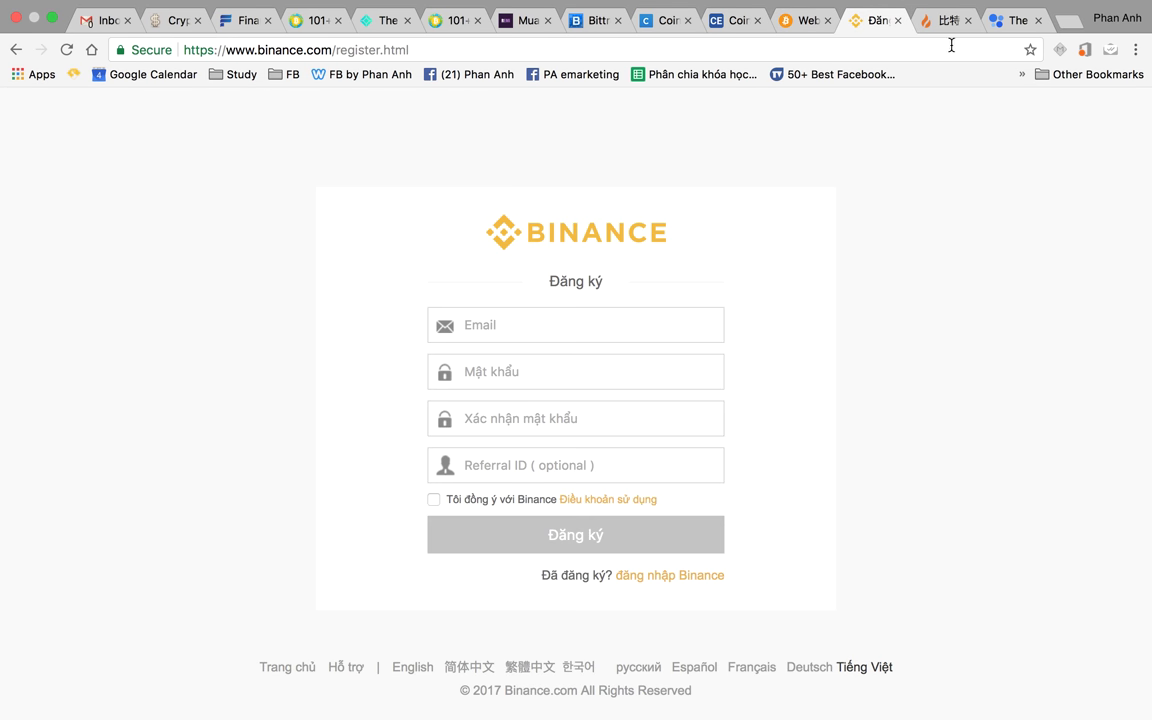
{"action": "left_click", "coordinate": [938, 18]}
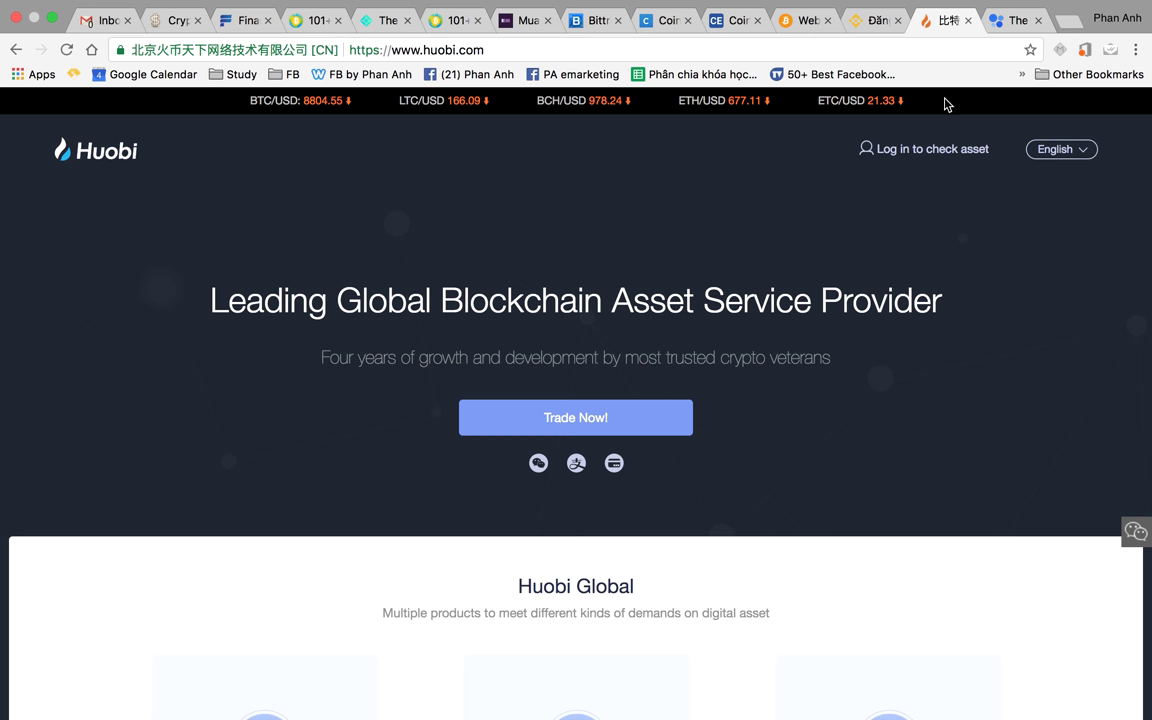
{"action": "left_click", "coordinate": [1013, 24]}
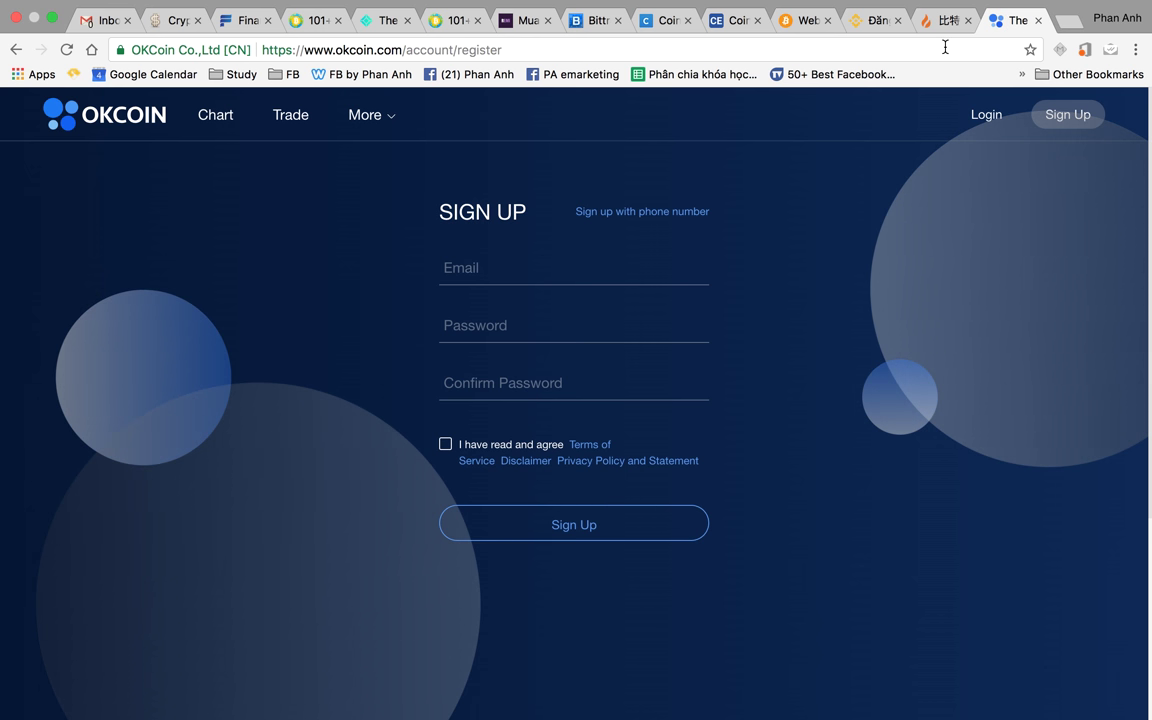
{"action": "left_click", "coordinate": [717, 28]}
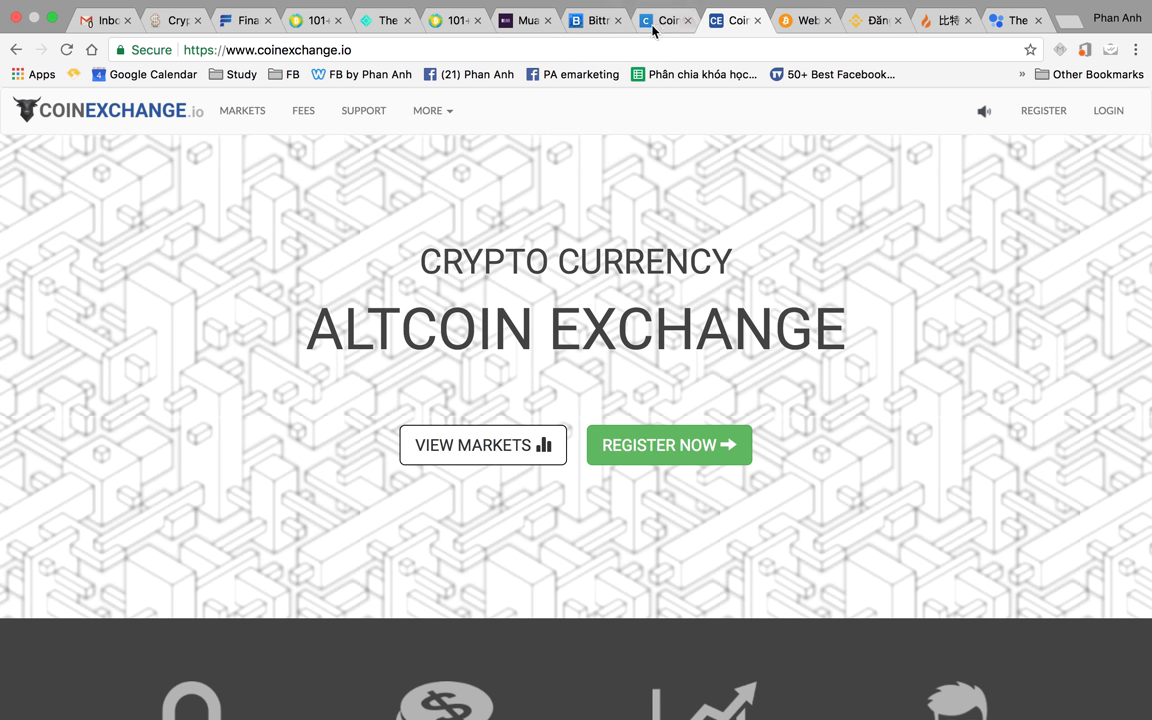
{"action": "left_click", "coordinate": [652, 30]}
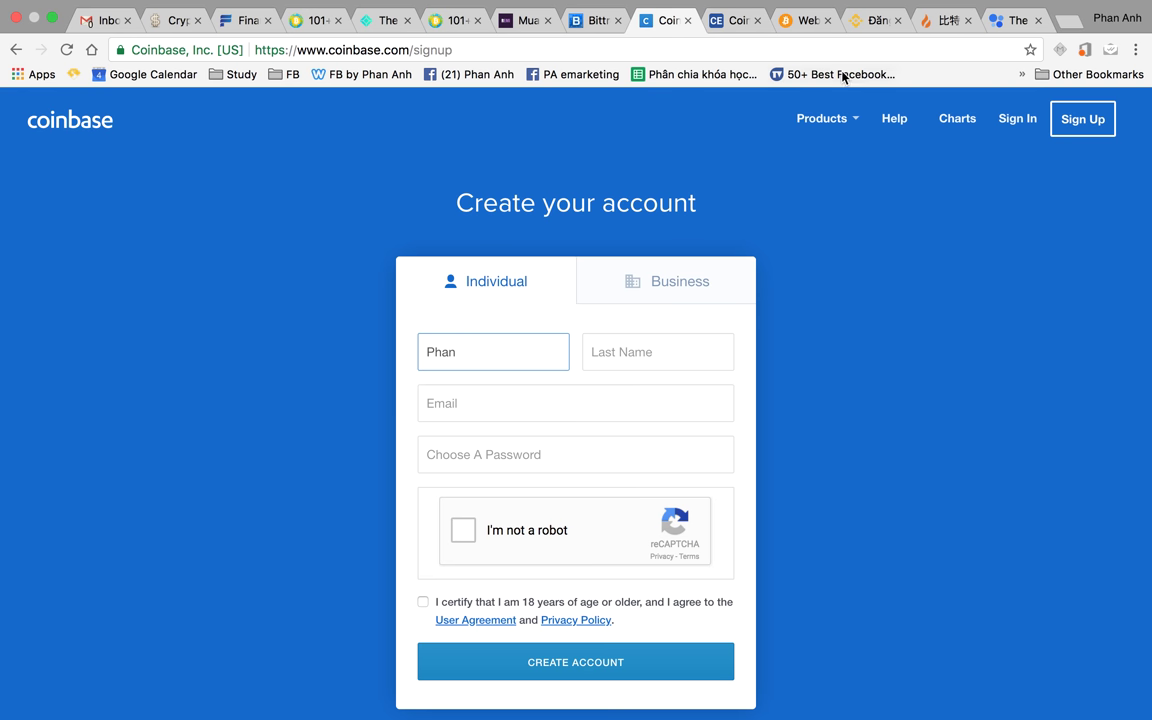
{"action": "left_click", "coordinate": [869, 28]}
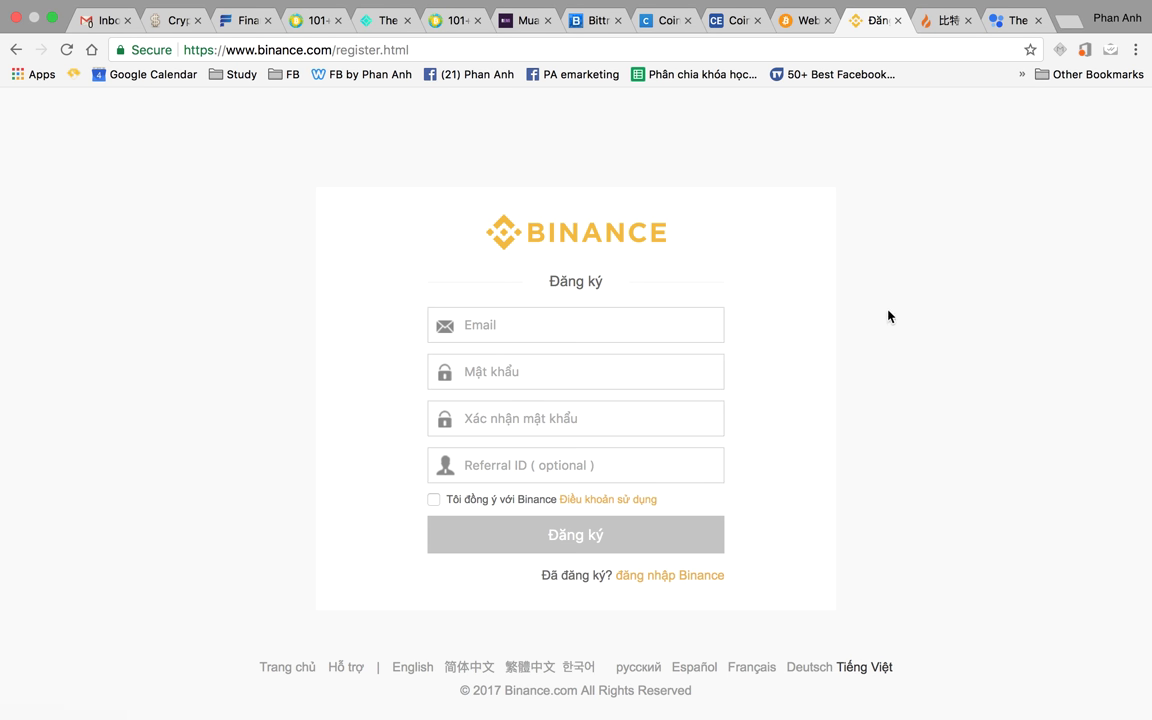
Step: Enter the sign-up e-mail address and the account password twice, retyping both until they match
{"action": "left_click", "coordinate": [540, 327]}
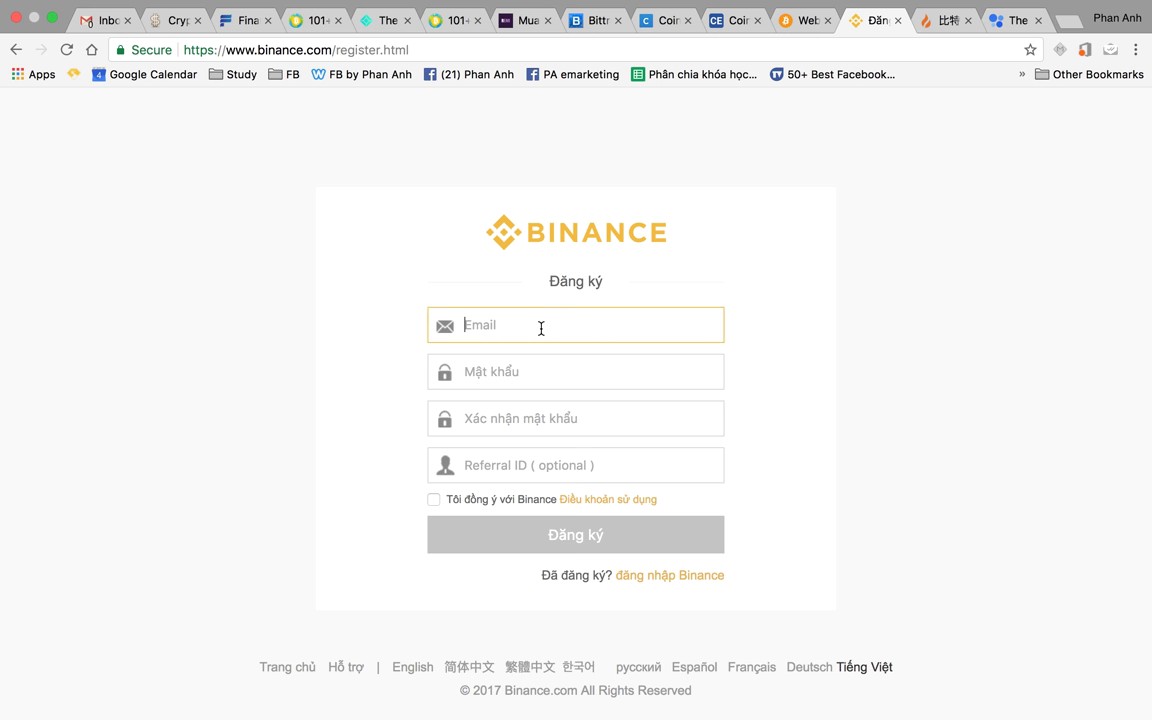
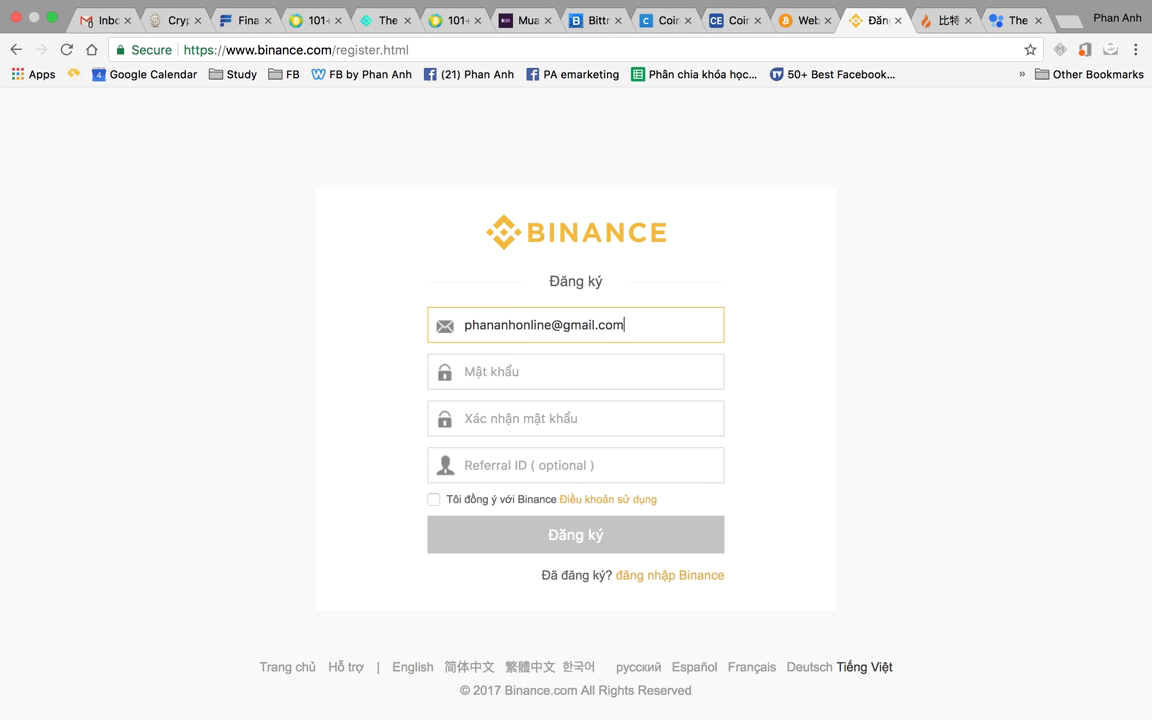
{"action": "key", "text": "Tab"}
{"action": "type", "text": "*************"}
{"action": "key", "text": "Tab"}
{"action": "type", "text": "******"}
{"action": "key", "text": "super+a"}
{"action": "key", "text": "BackSpace"}
{"action": "type", "text": "*************"}
{"action": "key", "text": "Tab"}
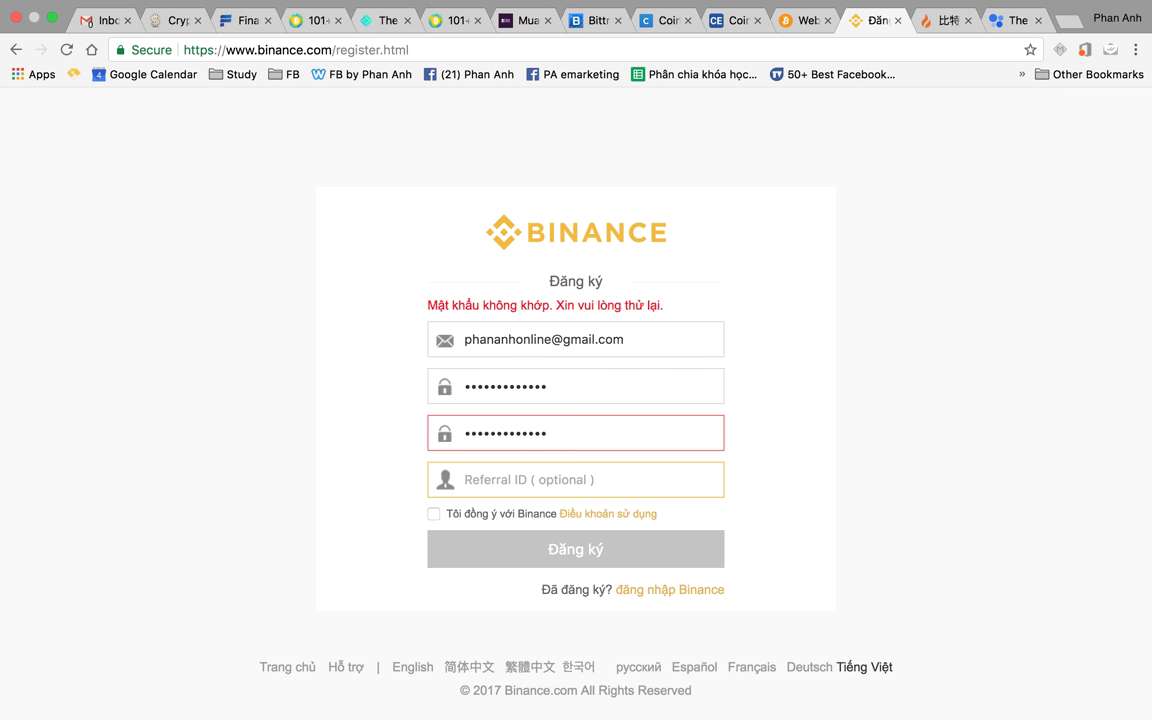
{"action": "left_click", "coordinate": [572, 385]}
{"action": "key", "text": "super+a"}
{"action": "type", "text": "****"}
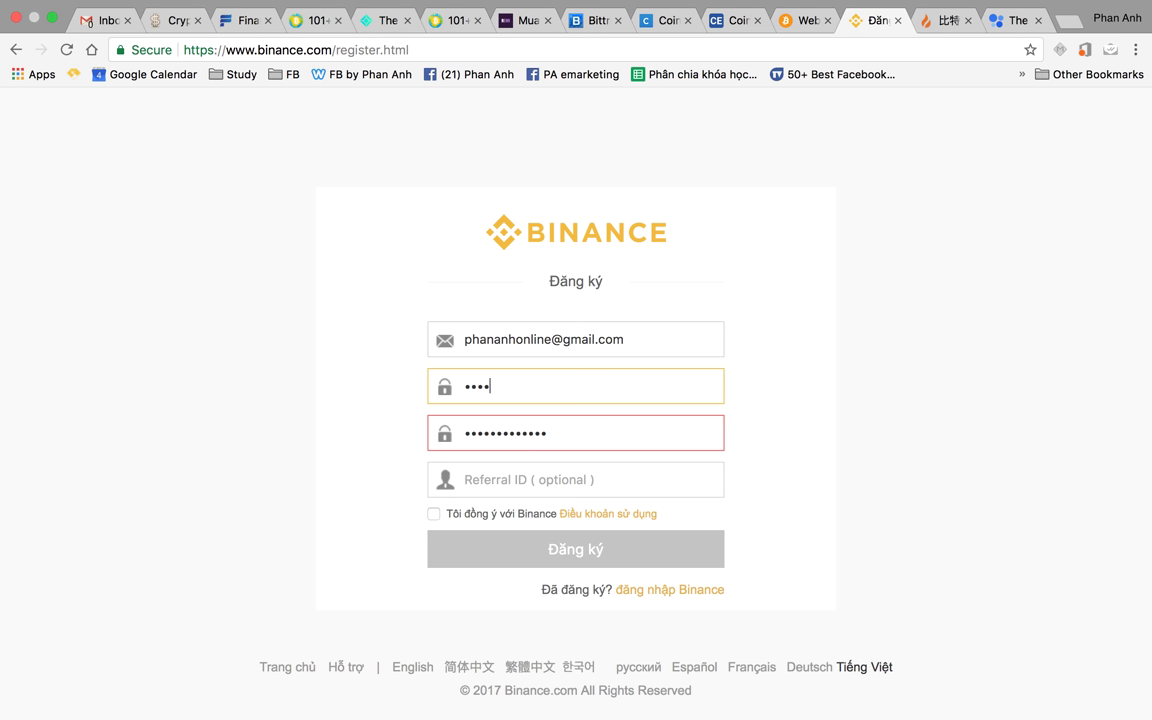
{"action": "type", "text": "*********"}
{"action": "key", "text": "Tab"}
{"action": "type", "text": "********"}
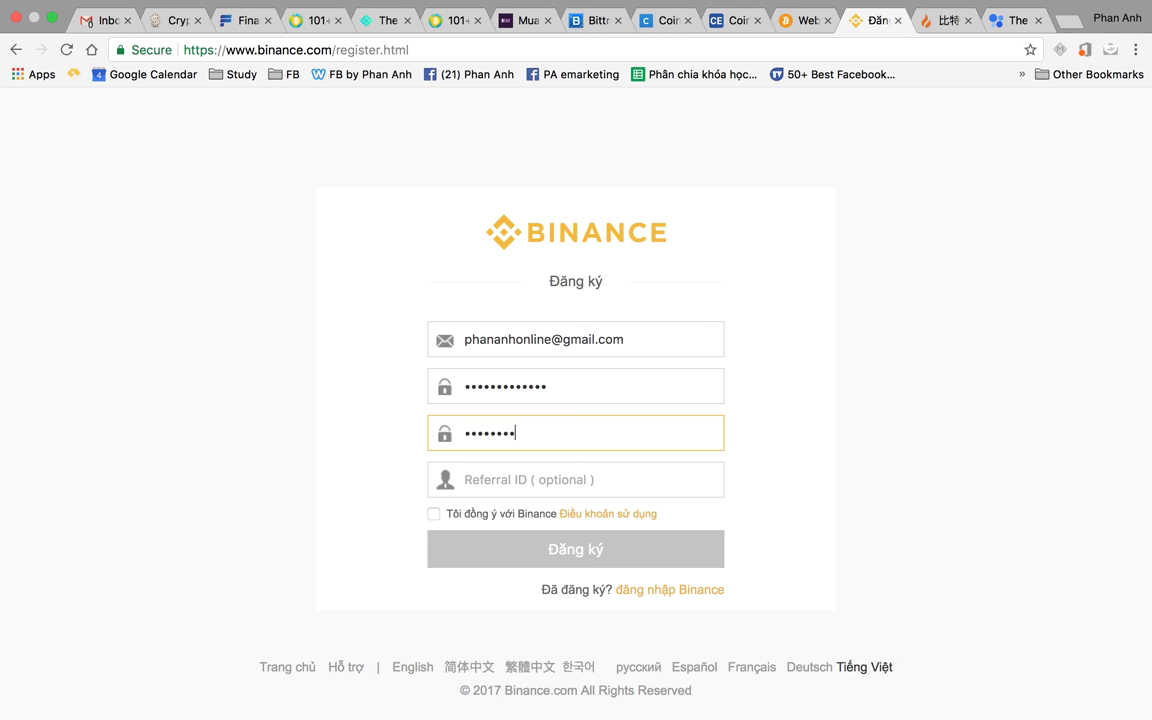
{"action": "type", "text": "*****"}
{"action": "key", "text": "Tab"}
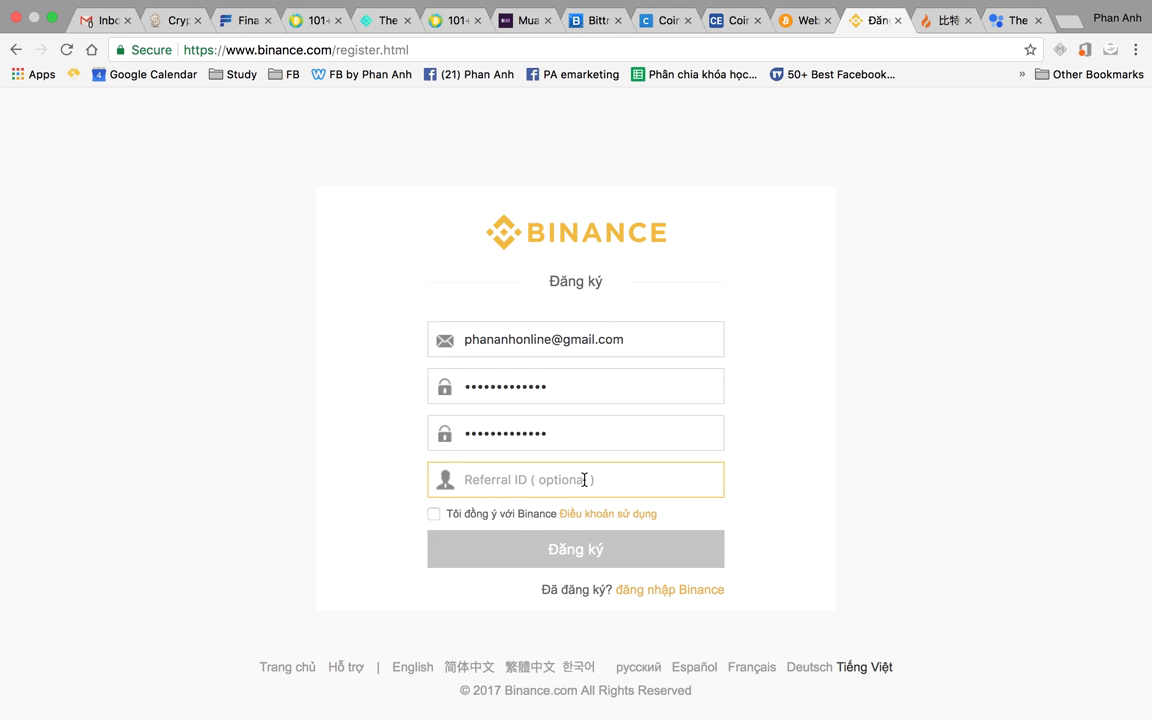
Step: Accept the Binance terms of use and submit the registration form
{"action": "left_click", "coordinate": [433, 513]}
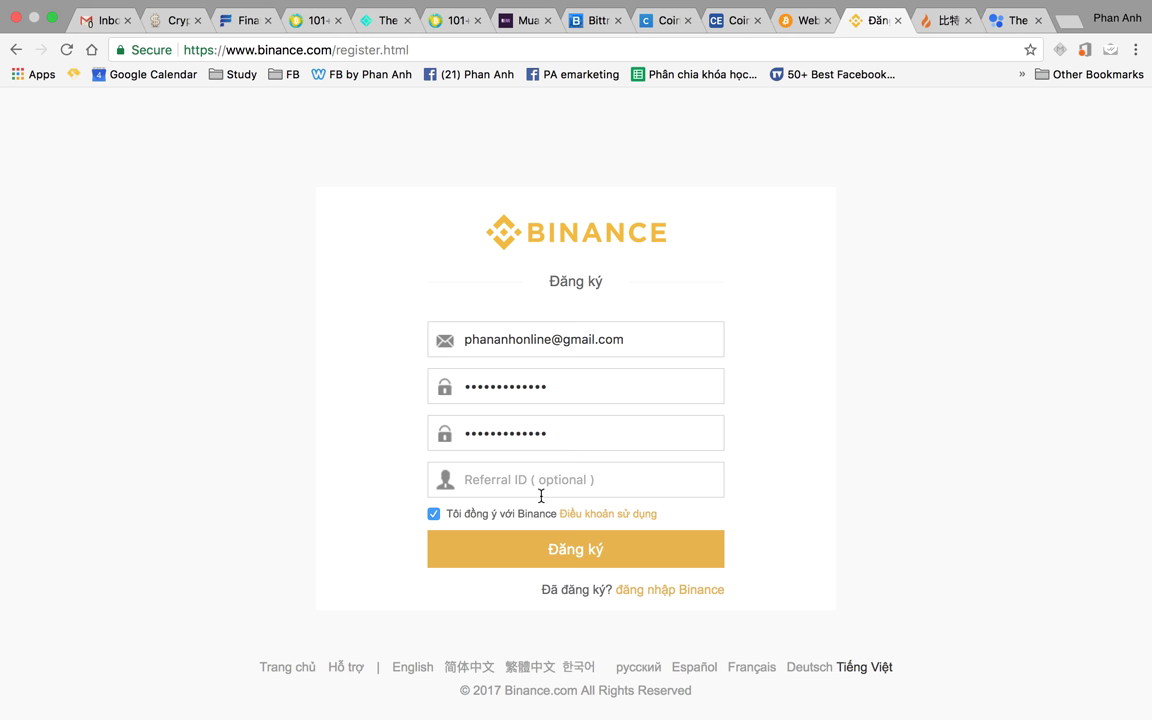
{"action": "left_click", "coordinate": [478, 477]}
{"action": "left_click", "coordinate": [622, 561]}
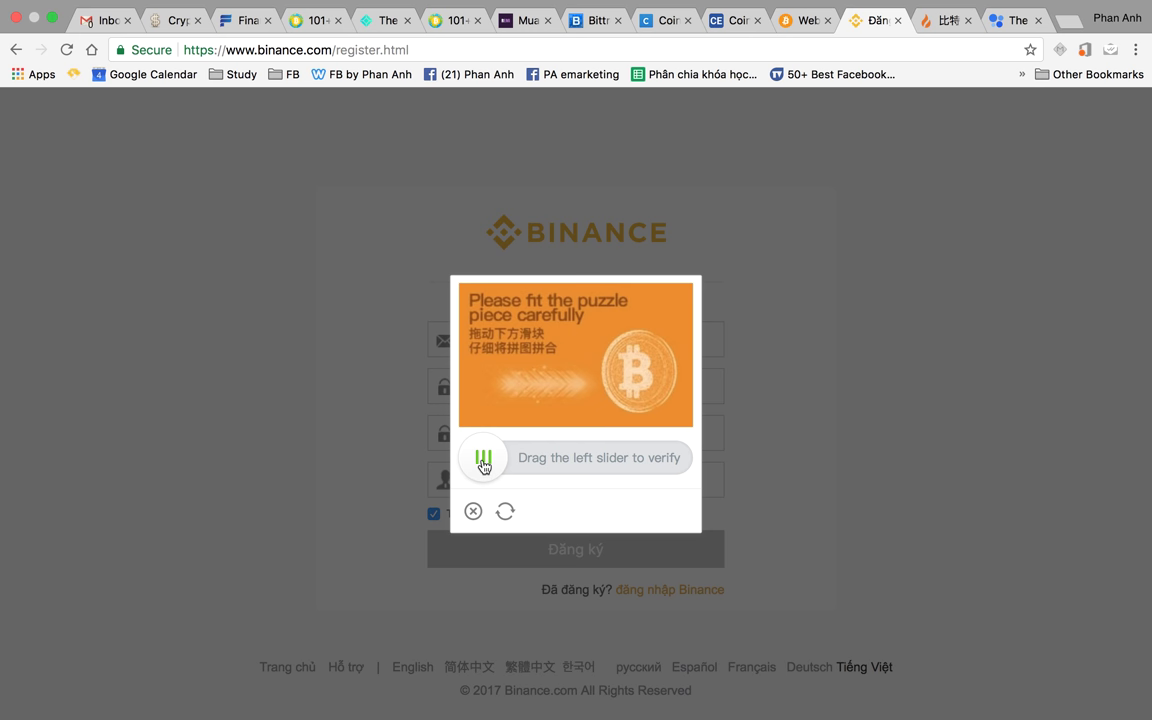
Step: Solve the slider captcha, edit the e-mail address to a new one, resubmit and solve the slider again
{"action": "left_click_drag", "start_coordinate": [484, 466], "coordinate": [627, 468]}
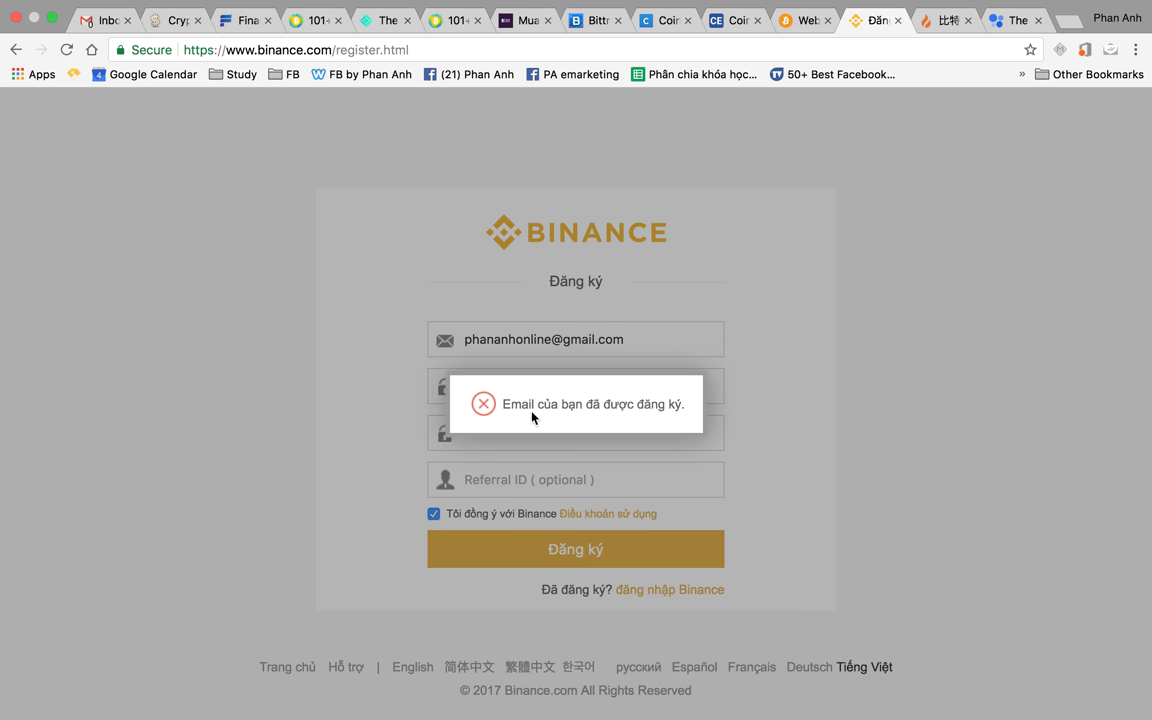
{"action": "left_click_drag", "start_coordinate": [504, 404], "coordinate": [913, 349]}
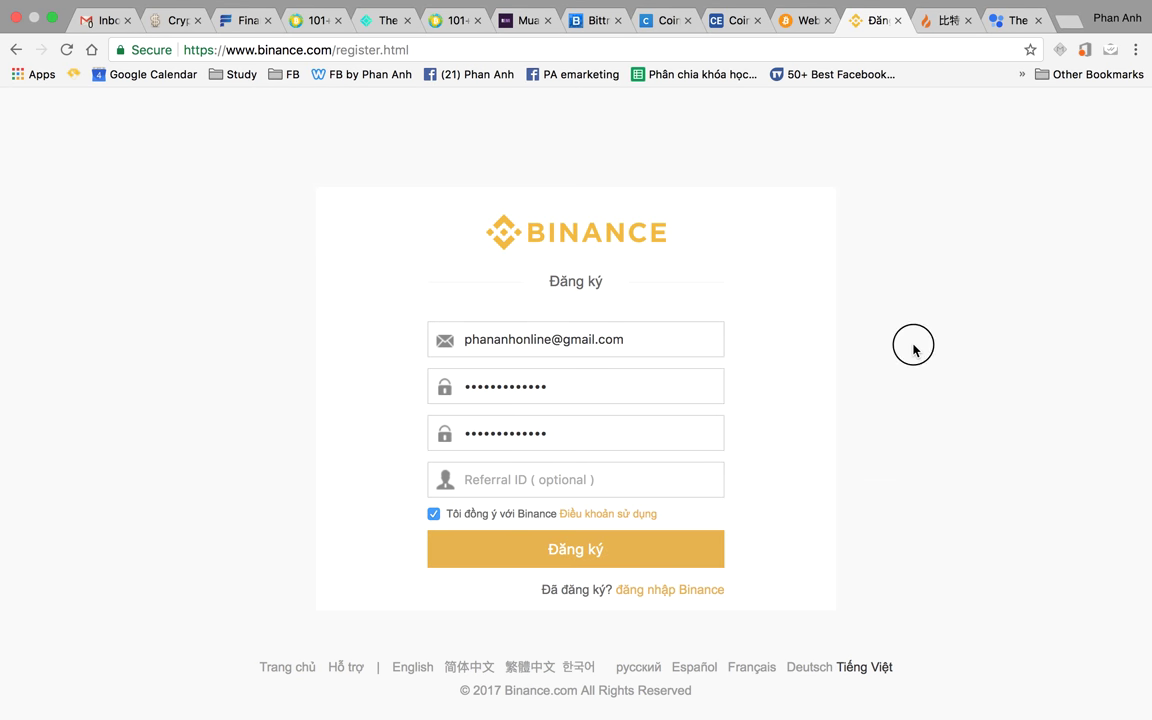
{"action": "left_click", "coordinate": [552, 340]}
{"action": "key", "text": "BackSpace"}
{"action": "key", "text": "BackSpace"}
{"action": "key", "text": "BackSpace"}
{"action": "key", "text": "BackSpace"}
{"action": "key", "text": "BackSpace"}
{"action": "key", "text": "BackSpace"}
{"action": "type", "text": "ts"}
{"action": "left_click", "coordinate": [612, 549]}
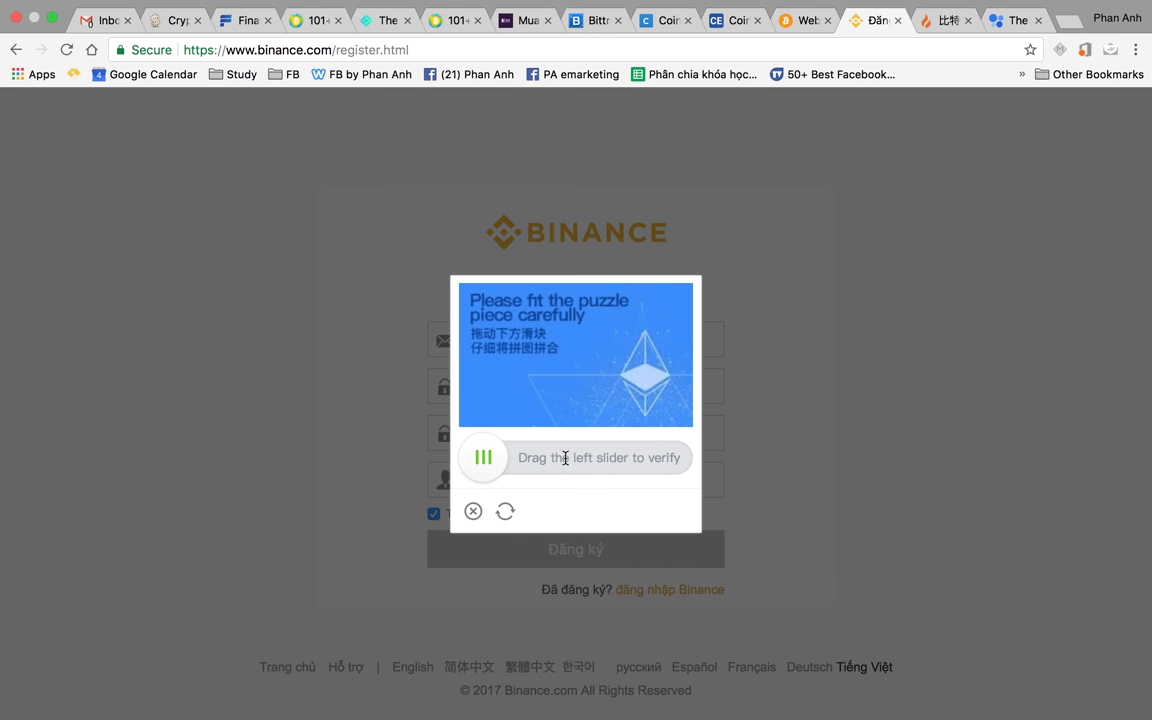
{"action": "left_click_drag", "start_coordinate": [494, 469], "coordinate": [558, 471]}
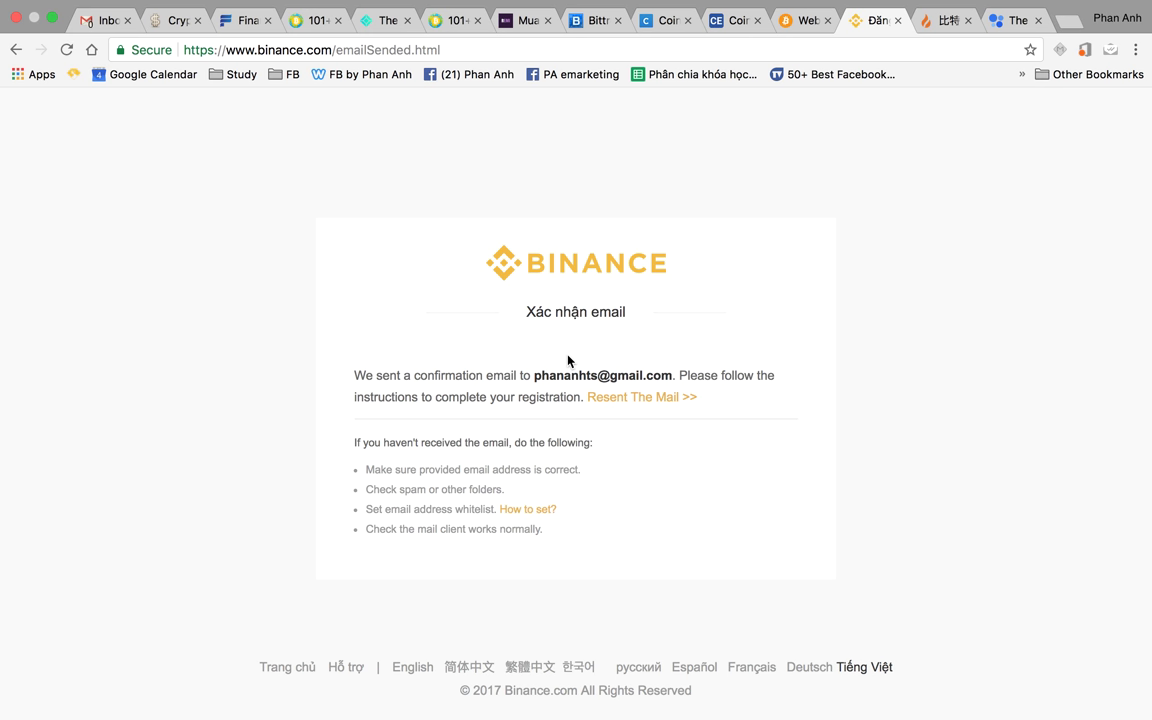
Step: Go to Gmail and switch to the second signed-in Google account's inbox
{"action": "left_click_drag", "start_coordinate": [360, 375], "coordinate": [780, 382]}
{"action": "mouse_move", "coordinate": [125, 3]}
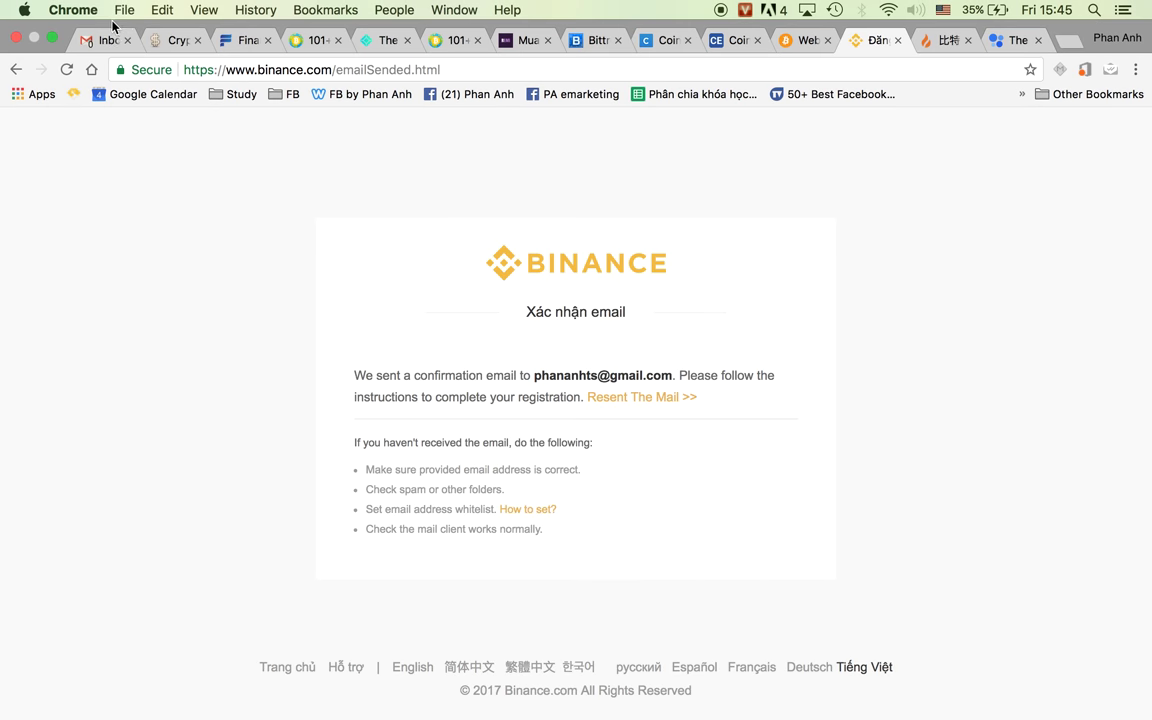
{"action": "left_click", "coordinate": [115, 40]}
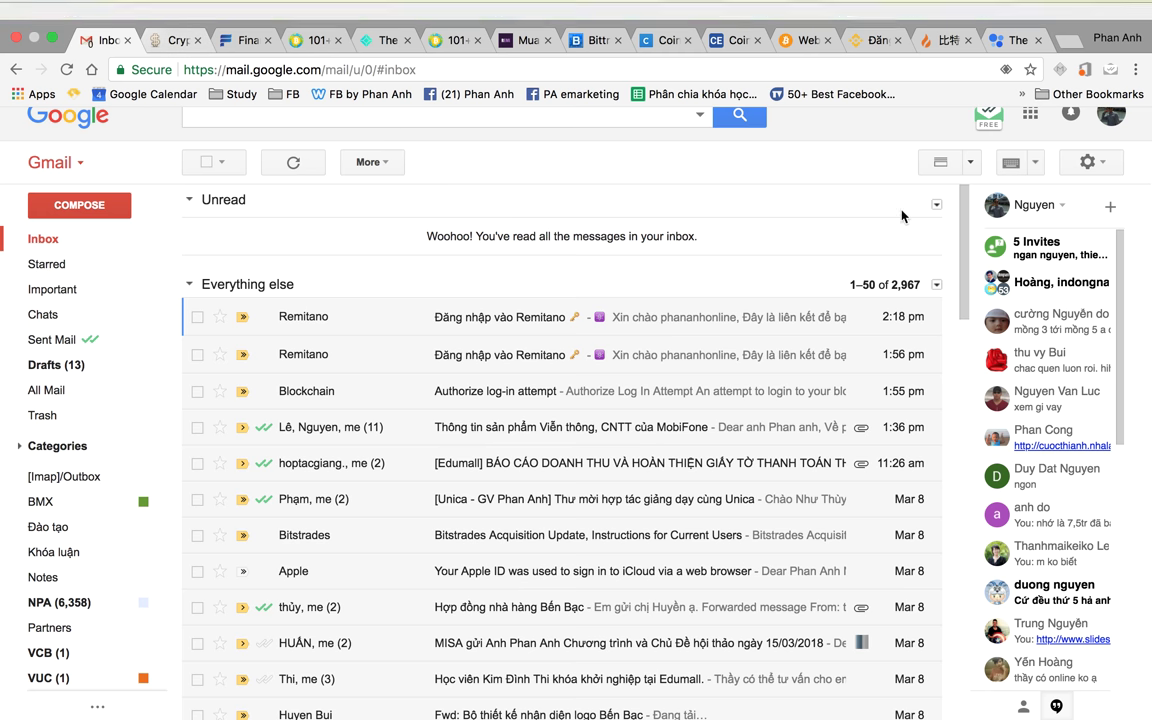
{"action": "left_click", "coordinate": [1108, 116]}
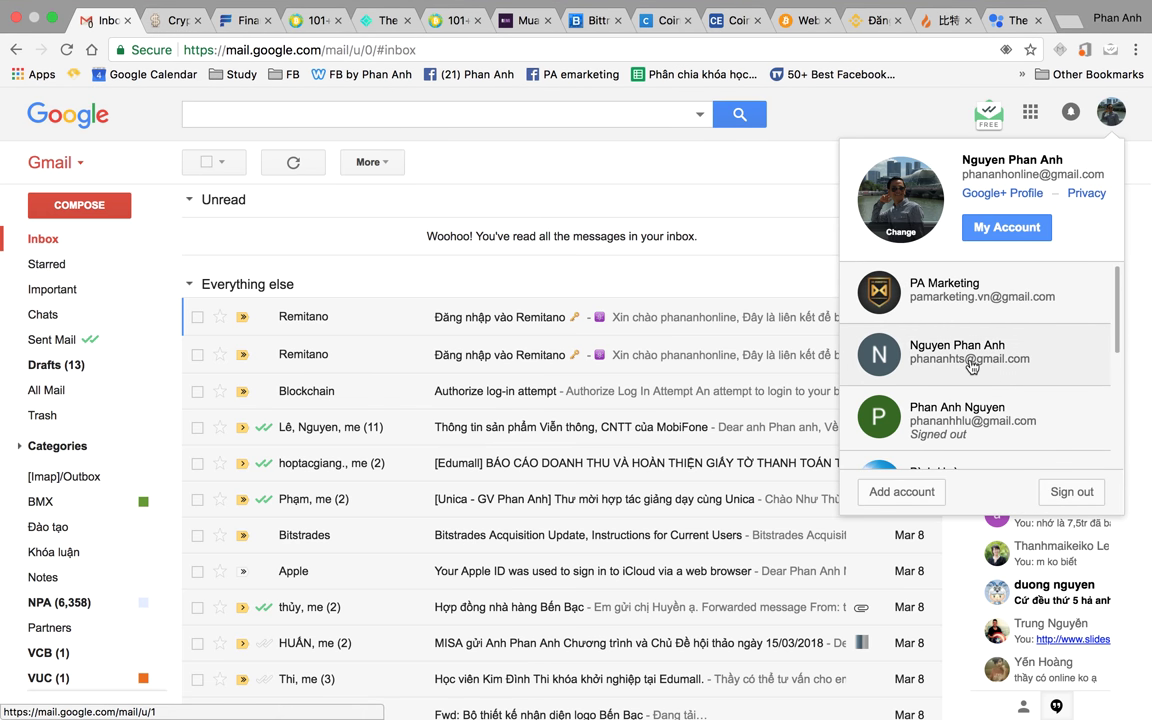
{"action": "scroll", "coordinate": [972, 368], "scroll_direction": "down", "scroll_amount": 2}
{"action": "scroll", "coordinate": [971, 367], "scroll_direction": "up", "scroll_amount": 2}
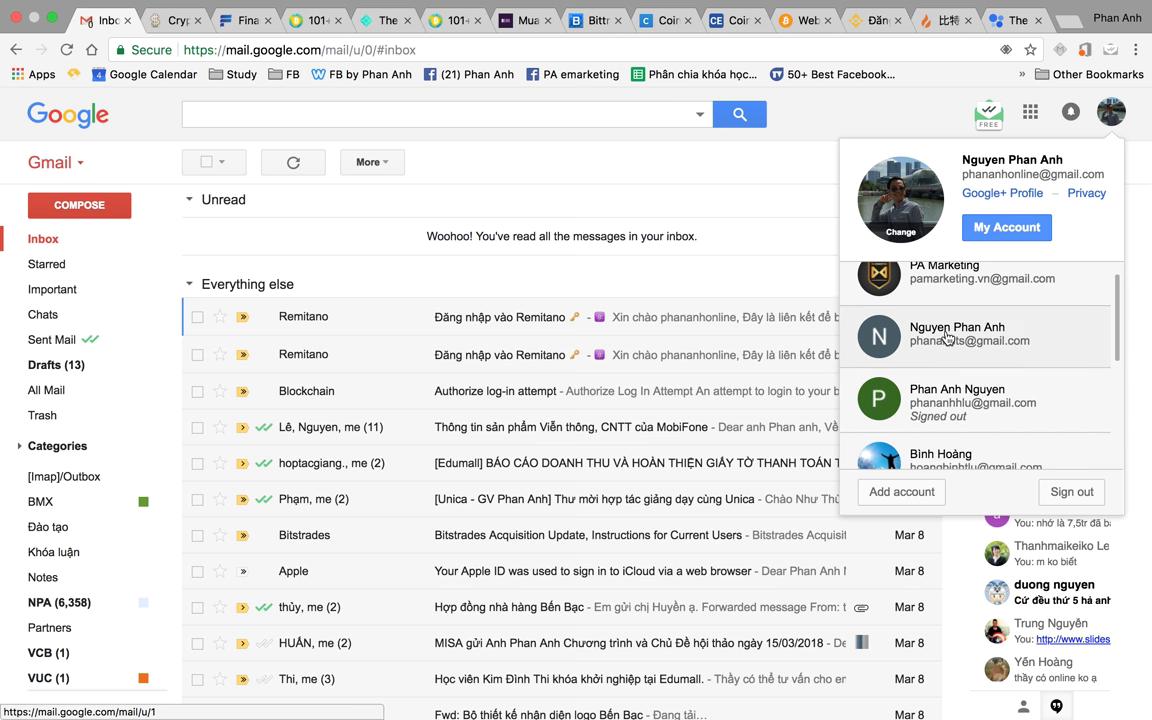
{"action": "left_click", "coordinate": [971, 367]}
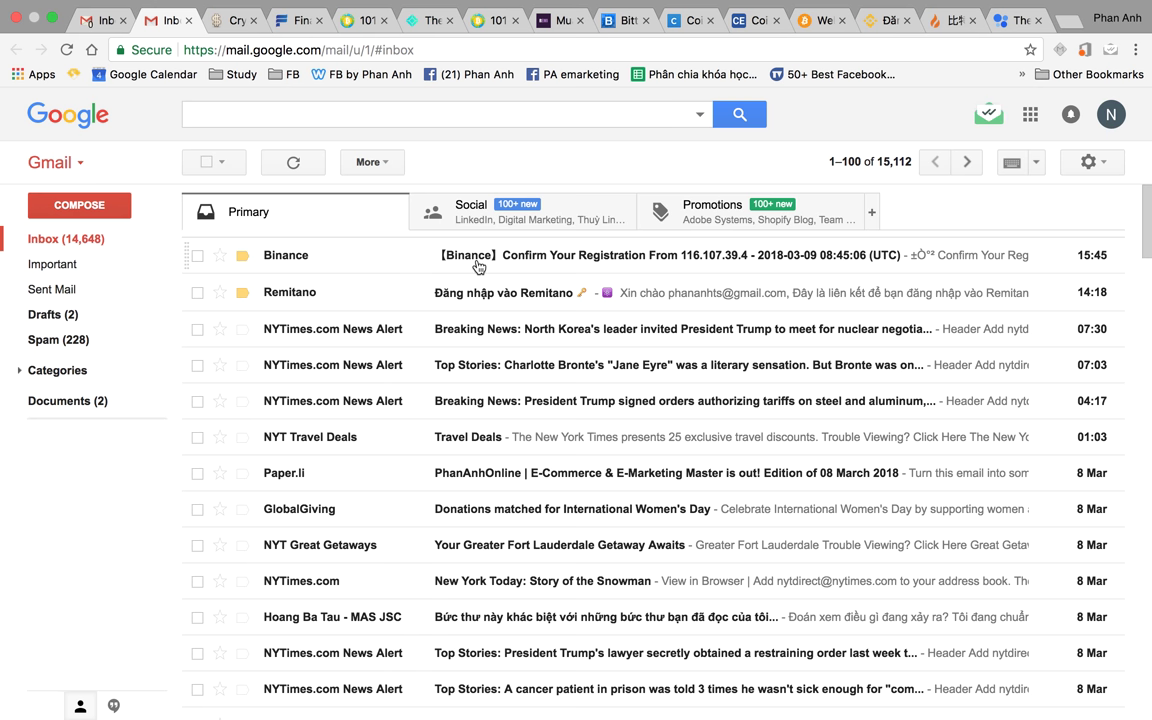
Step: Open the Binance registration confirmation email and click its Verify Email link
{"action": "left_click", "coordinate": [535, 256]}
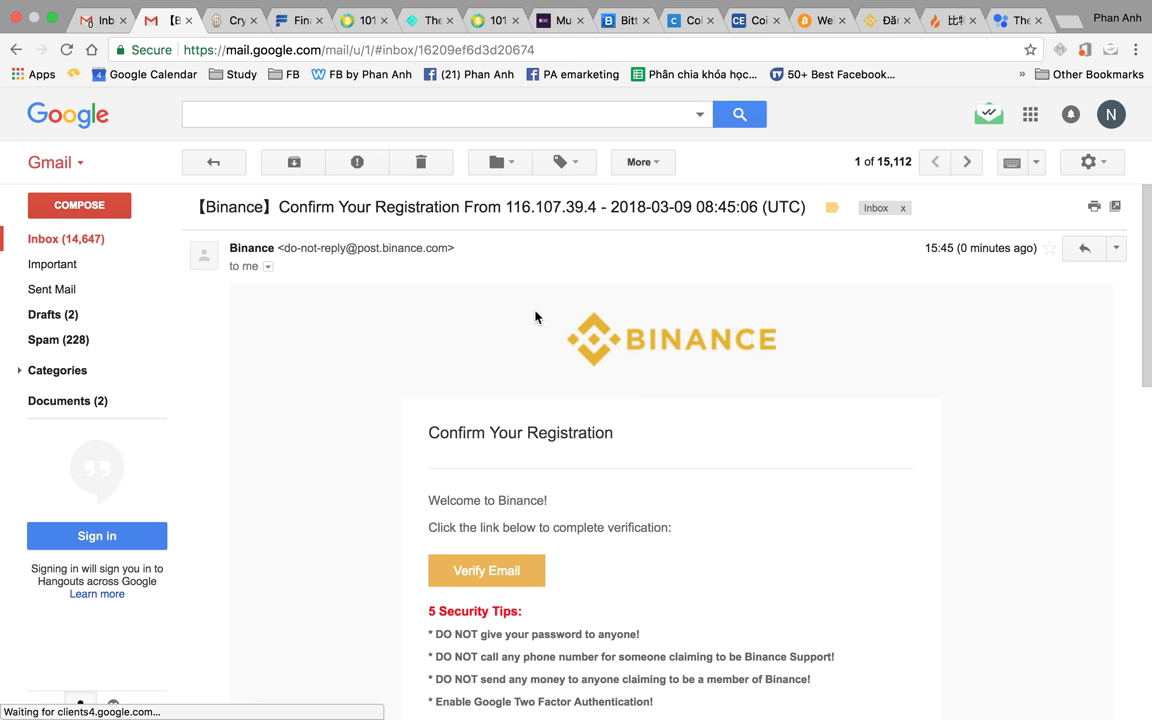
{"action": "scroll", "coordinate": [535, 317], "scroll_direction": "down", "scroll_amount": 3}
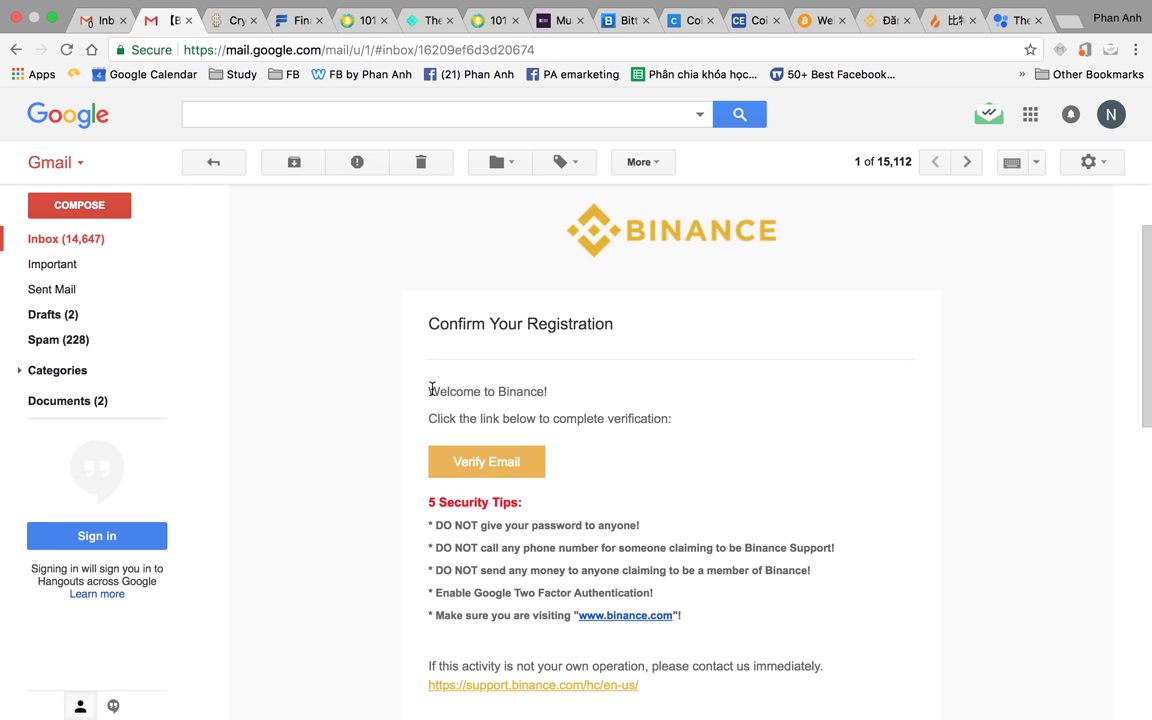
{"action": "scroll", "coordinate": [480, 410], "scroll_direction": "down", "scroll_amount": 2}
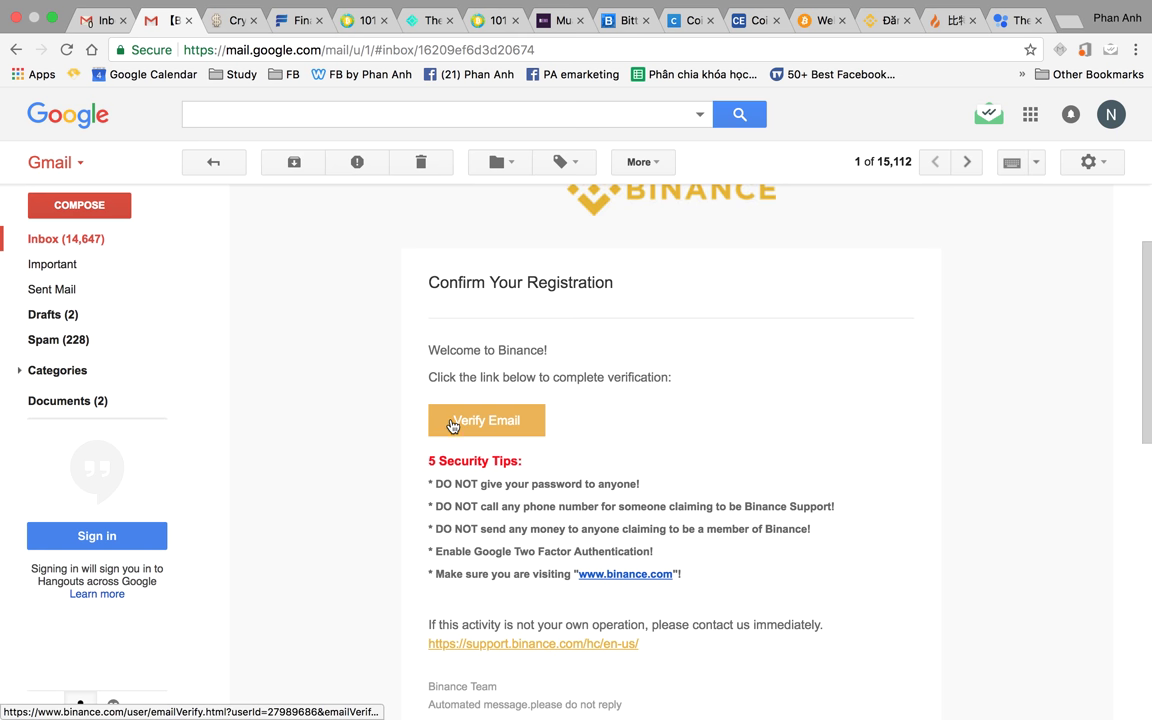
{"action": "left_click", "coordinate": [452, 425]}
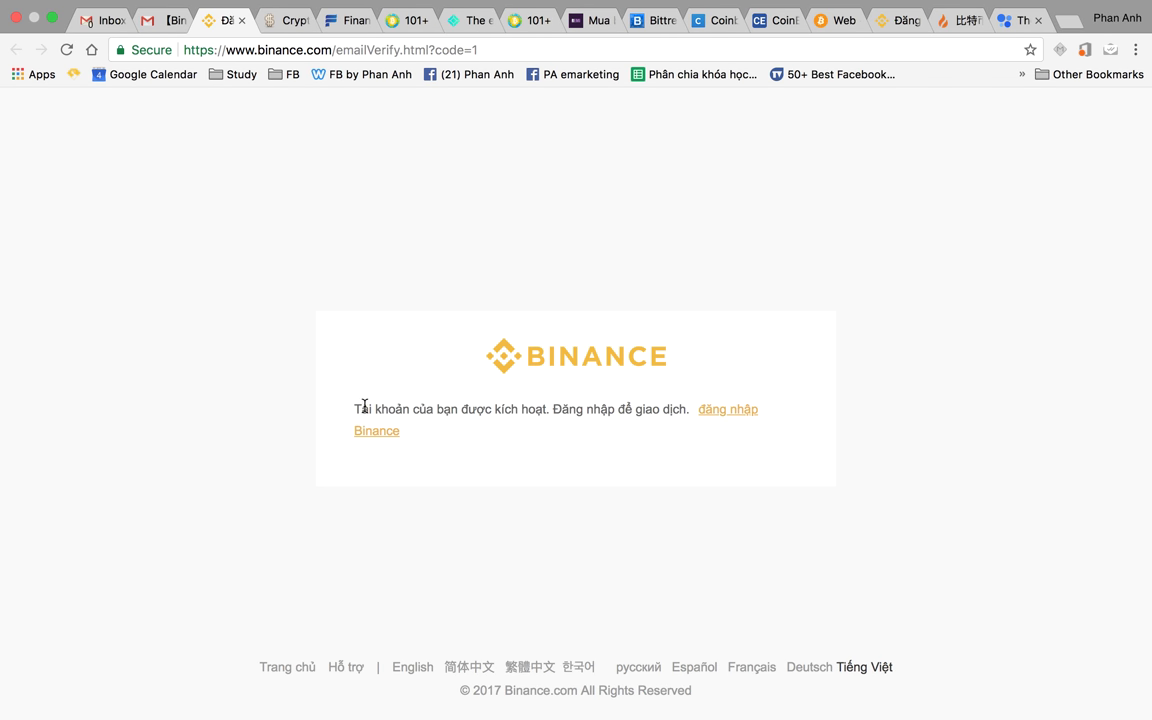
Step: Go to the Binance login page and check the official site address warning
{"action": "left_click", "coordinate": [731, 412]}
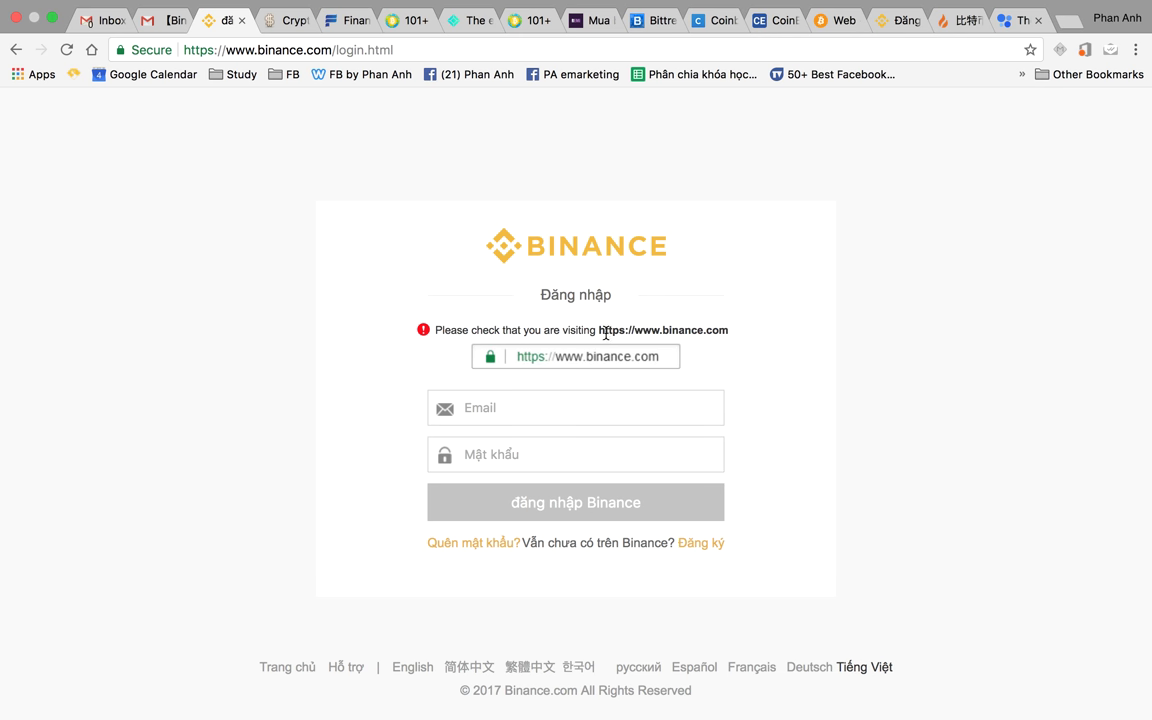
{"action": "left_click_drag", "start_coordinate": [599, 329], "coordinate": [735, 332]}
{"action": "left_click", "coordinate": [745, 333]}
Step: Enter the account e-mail and password, correcting mistypes, and submit the login form
{"action": "left_click", "coordinate": [509, 401]}
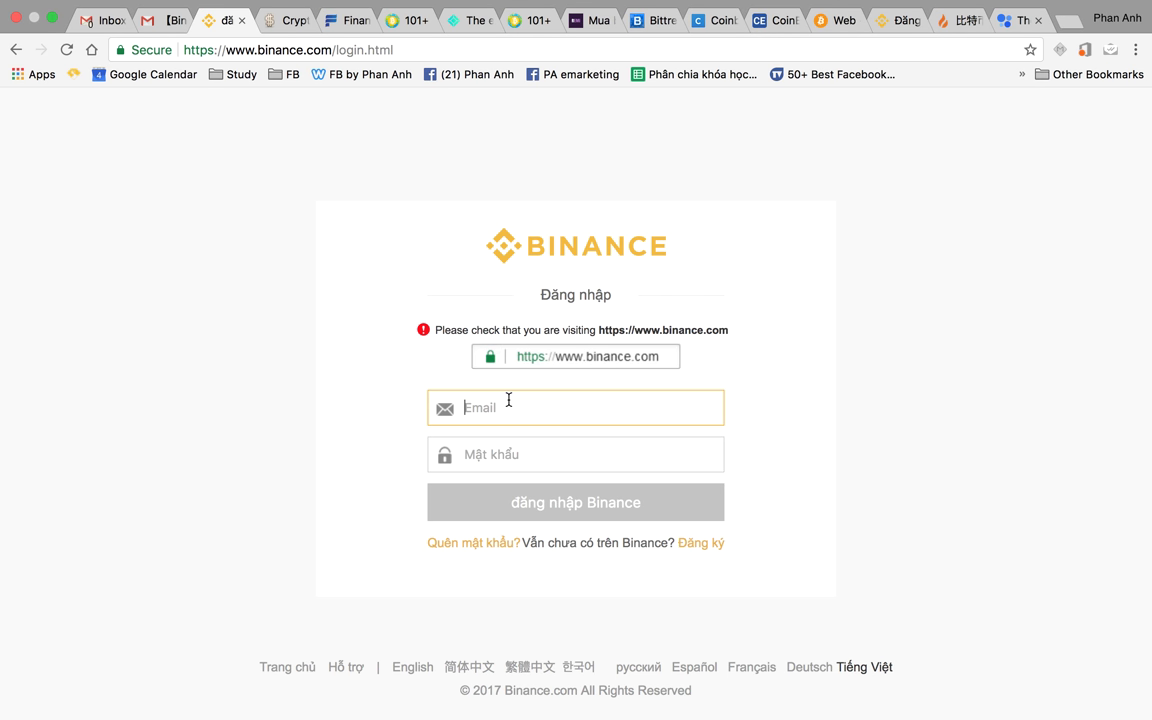
{"action": "key", "text": "Tab"}
{"action": "type", "text": "•••••••••"}
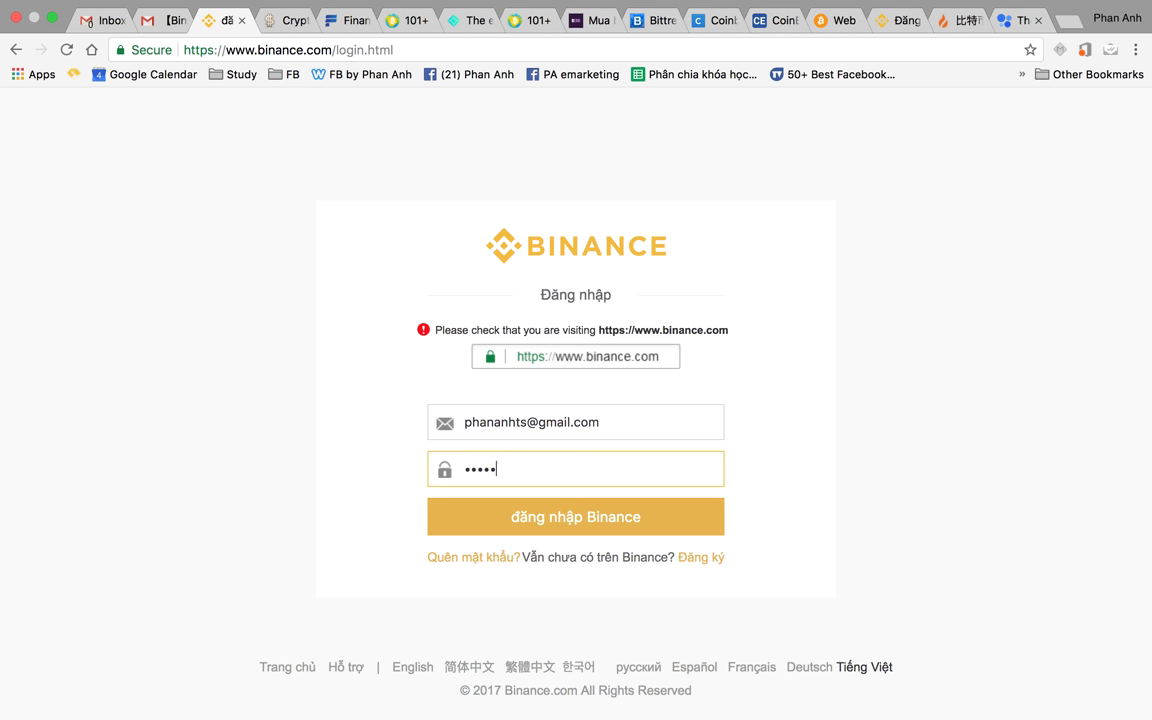
{"action": "key", "text": "super+a"}
{"action": "key", "text": "BackSpace"}
{"action": "type", "text": "•"}
{"action": "key", "text": "BackSpace"}
{"action": "type", "text": "•••••••••••••"}
{"action": "key", "text": "Return"}
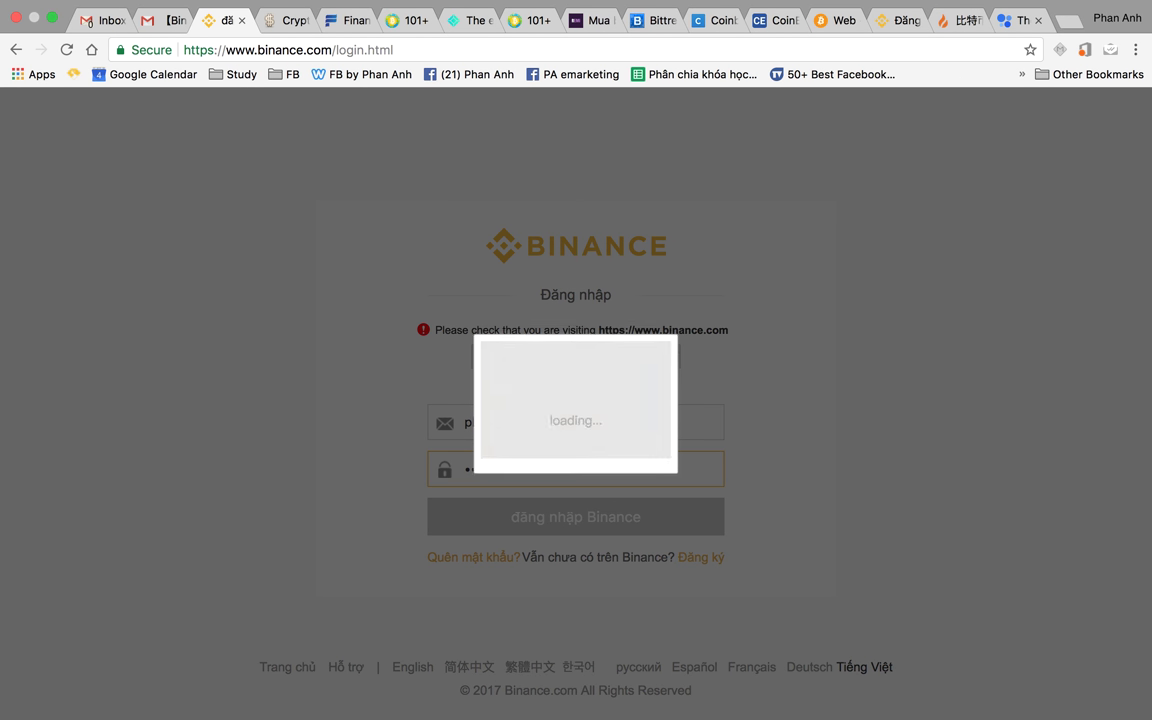
Step: Pass the puzzle check, tick all five Safety Risk Notice boxes and continue to the account
{"action": "left_click_drag", "start_coordinate": [484, 477], "coordinate": [564, 479]}
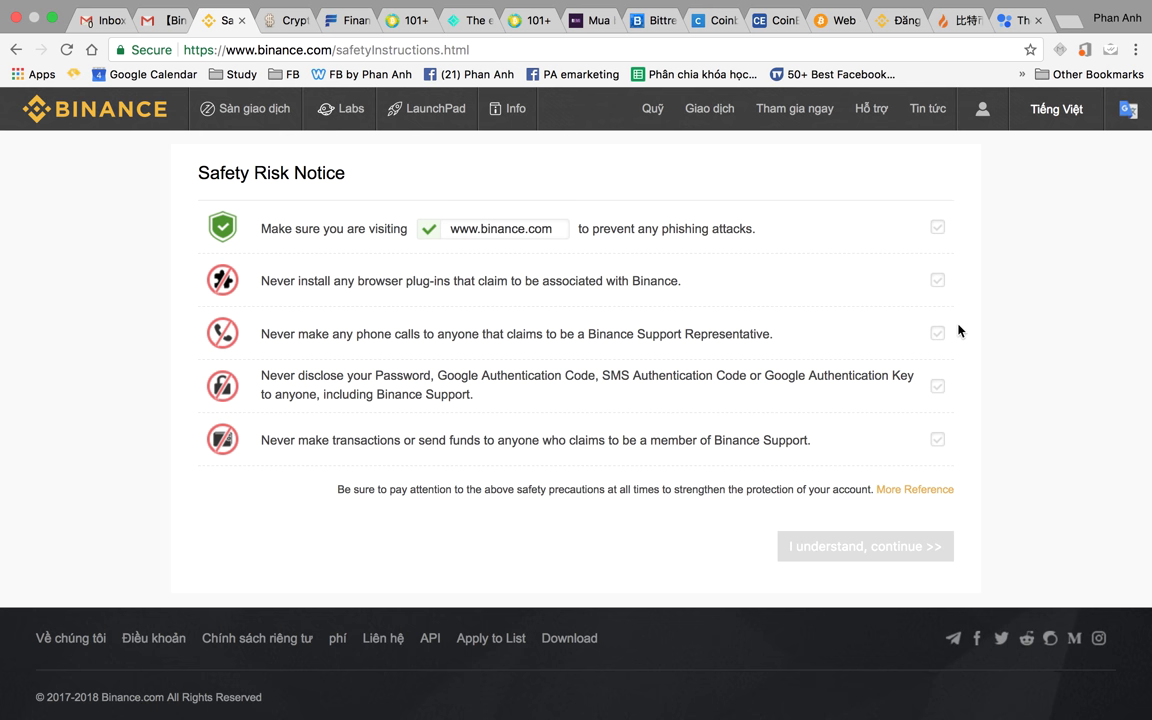
{"action": "left_click", "coordinate": [938, 228]}
{"action": "left_click", "coordinate": [938, 282]}
{"action": "left_click", "coordinate": [938, 331]}
{"action": "left_click", "coordinate": [938, 389]}
{"action": "left_click", "coordinate": [945, 441]}
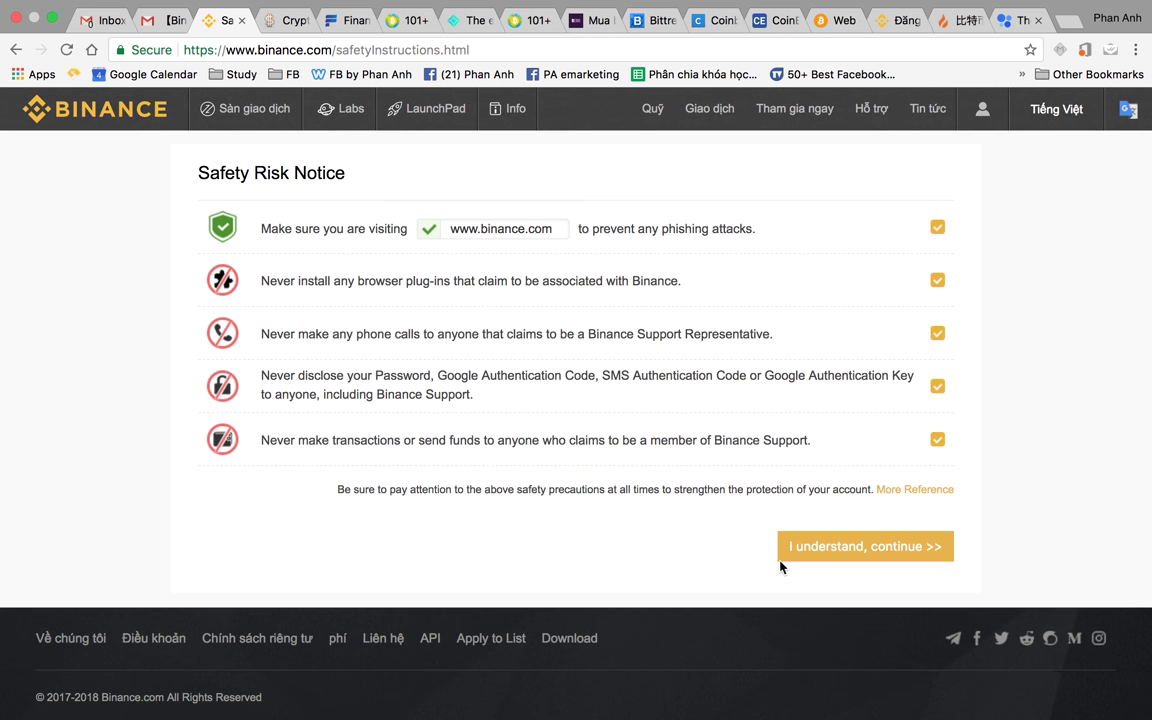
{"action": "left_click", "coordinate": [848, 553]}
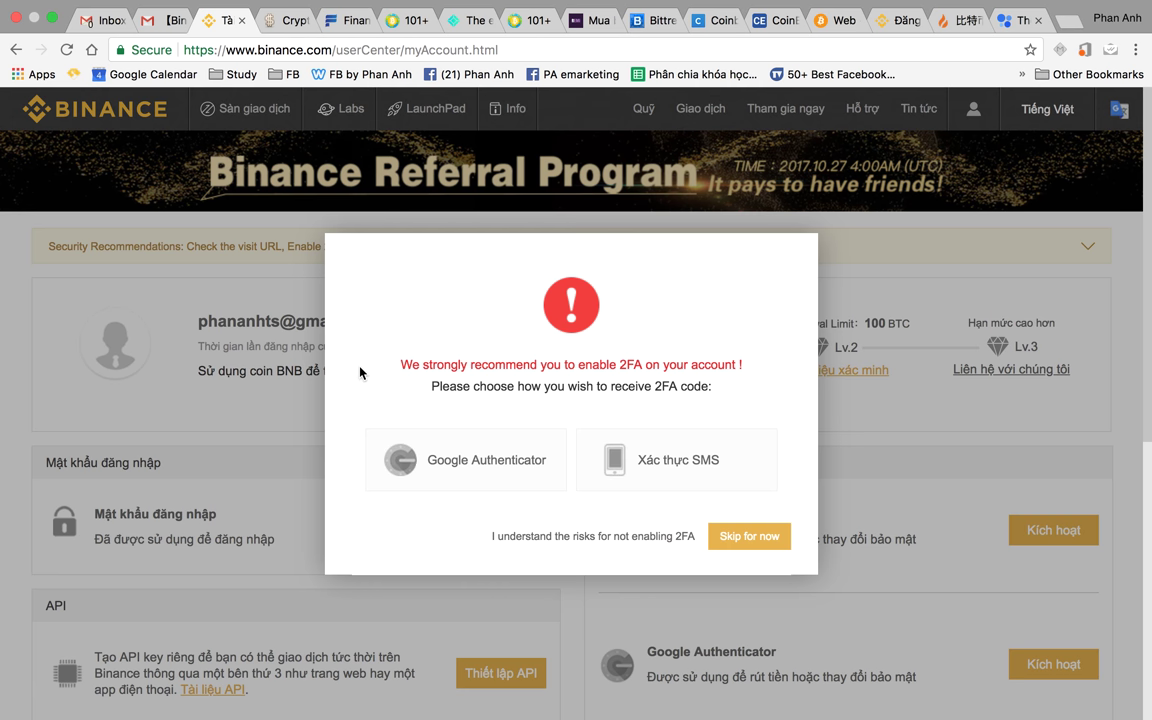
{"action": "left_click", "coordinate": [399, 368]}
{"action": "left_click_drag", "start_coordinate": [399, 368], "coordinate": [528, 366]}
{"action": "left_click", "coordinate": [540, 366]}
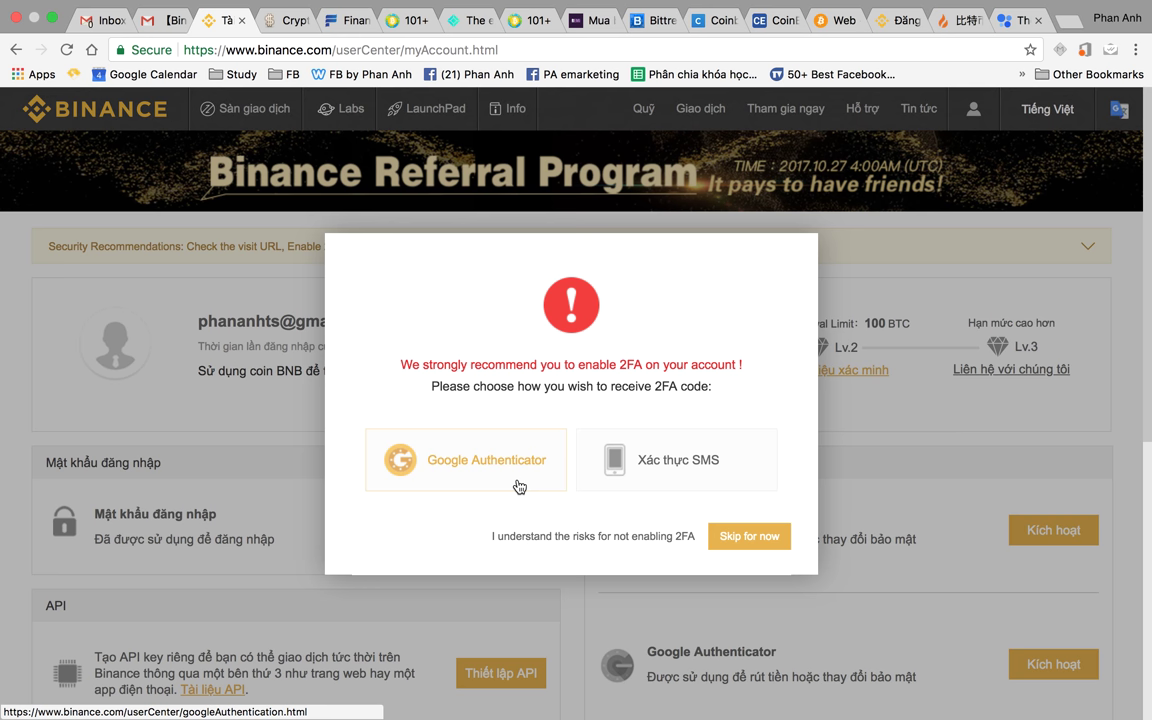
Step: Back out of SMS verification, choose 'Skip for now' on 2FA, and review the account page
{"action": "left_click", "coordinate": [658, 440]}
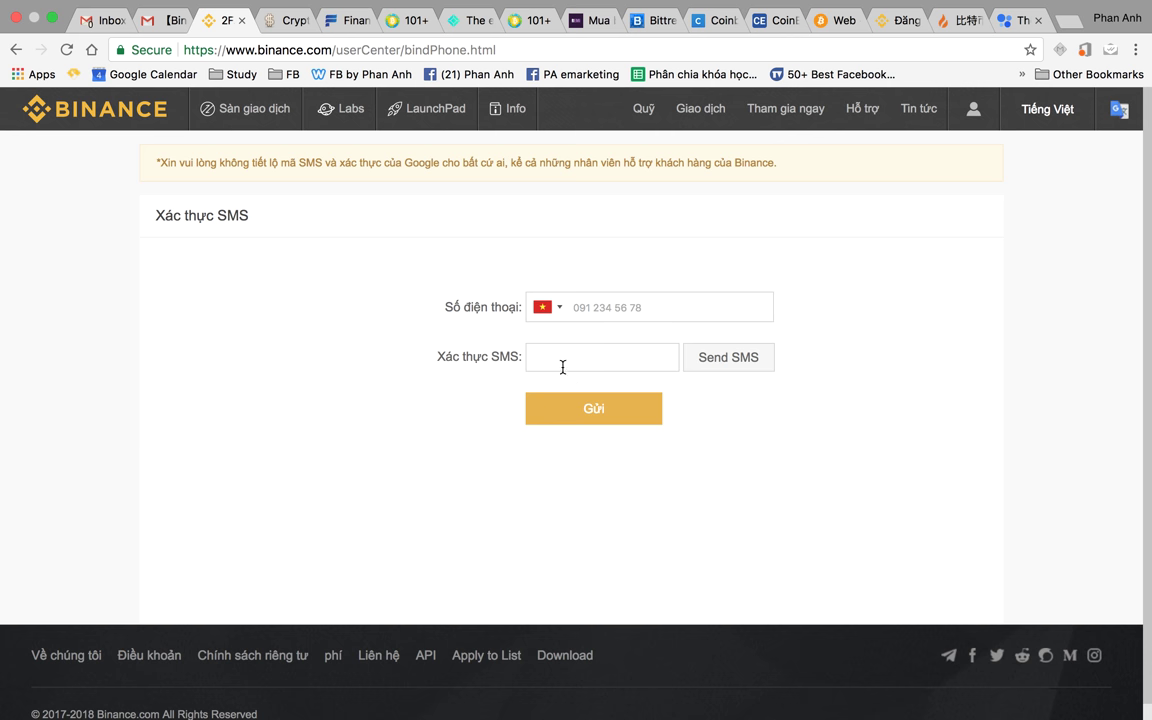
{"action": "left_click", "coordinate": [15, 49]}
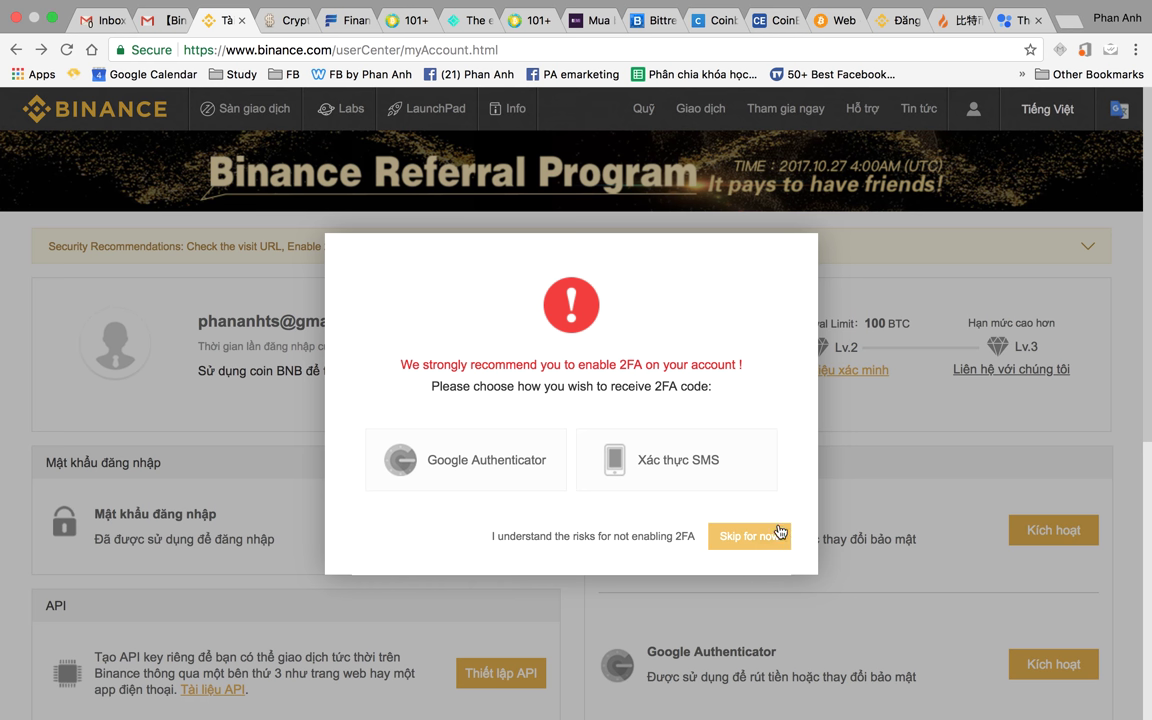
{"action": "left_click", "coordinate": [778, 534]}
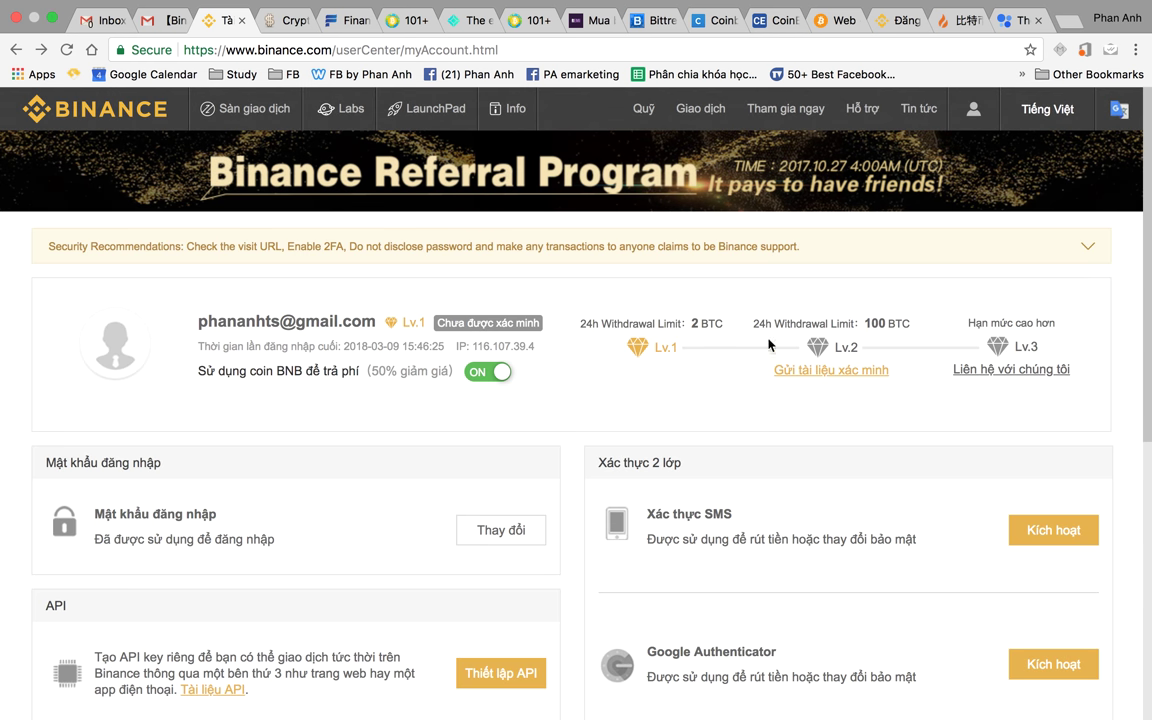
{"action": "scroll", "coordinate": [543, 365], "scroll_direction": "down", "scroll_amount": 1}
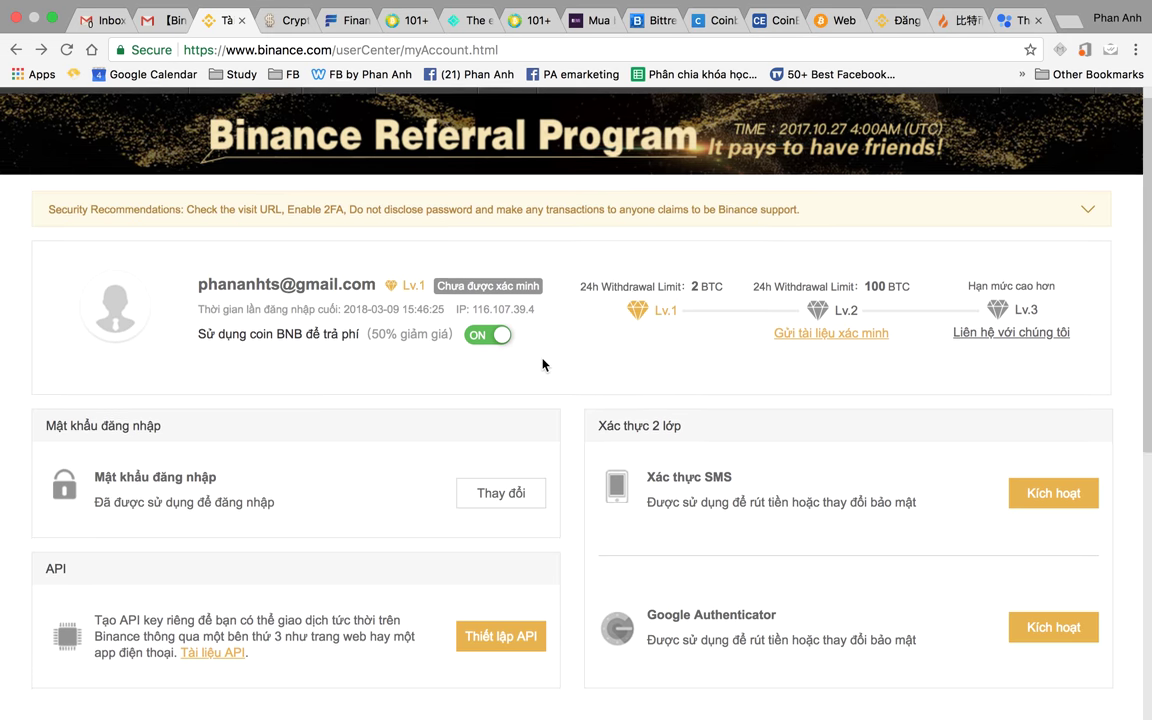
{"action": "scroll", "coordinate": [254, 470], "scroll_direction": "up", "scroll_amount": 1}
{"action": "scroll", "coordinate": [258, 474], "scroll_direction": "down", "scroll_amount": 3}
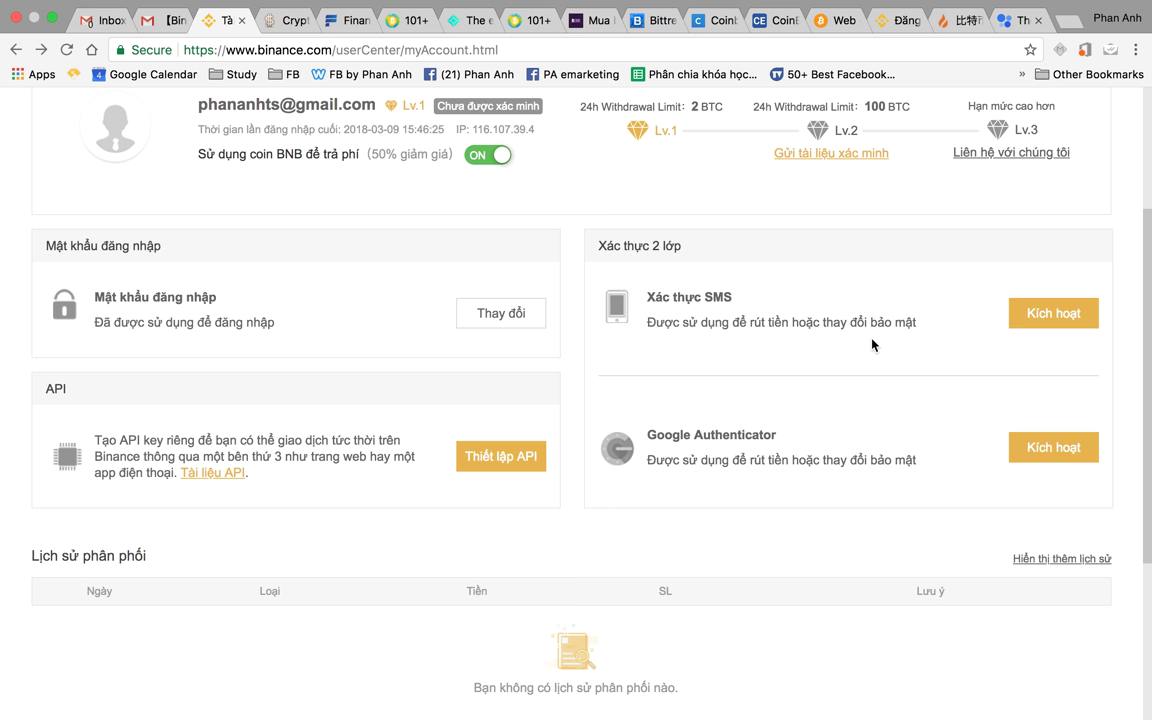
{"action": "scroll", "coordinate": [872, 342], "scroll_direction": "down", "scroll_amount": 5}
{"action": "scroll", "coordinate": [872, 344], "scroll_direction": "up", "scroll_amount": 2}
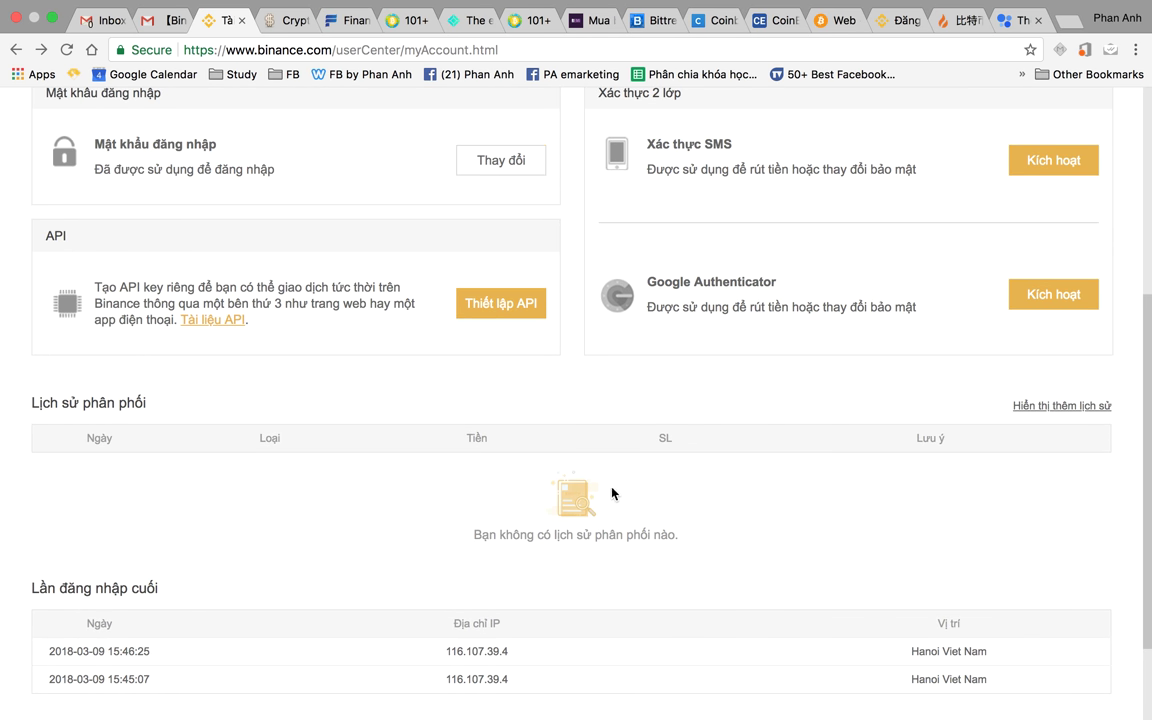
{"action": "scroll", "coordinate": [782, 538], "scroll_direction": "up", "scroll_amount": 8}
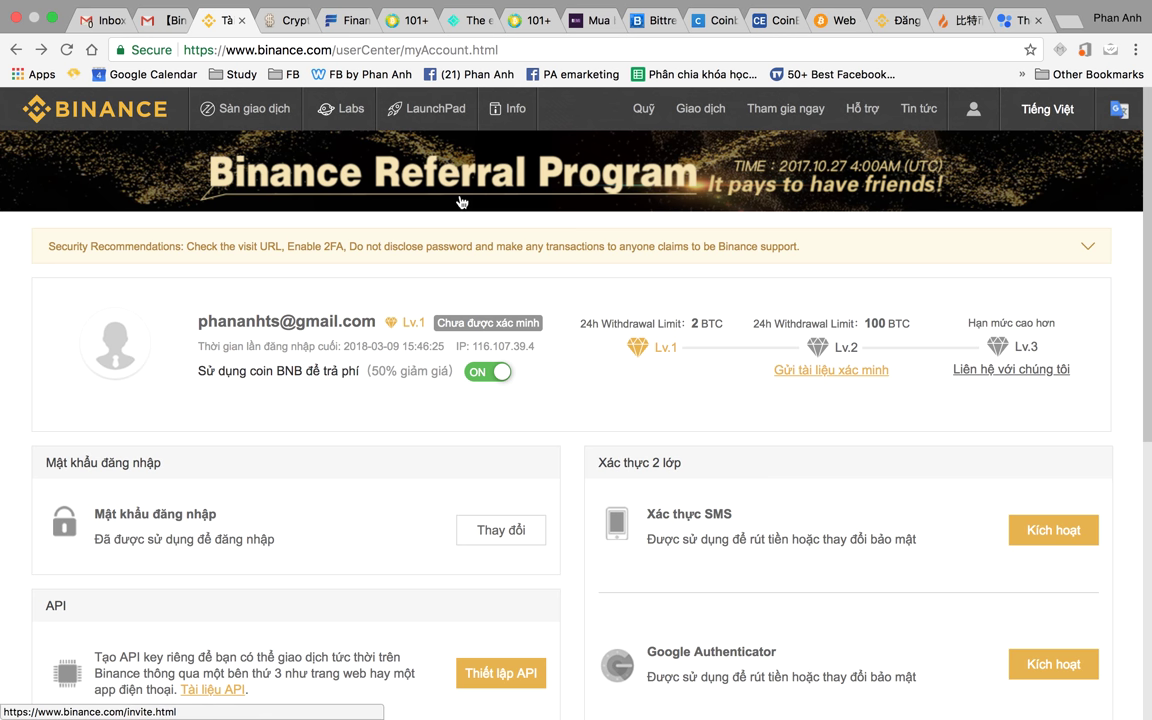
Step: From the Referral Program banner, copy the account's referral link and review the referral stats
{"action": "left_click", "coordinate": [607, 198]}
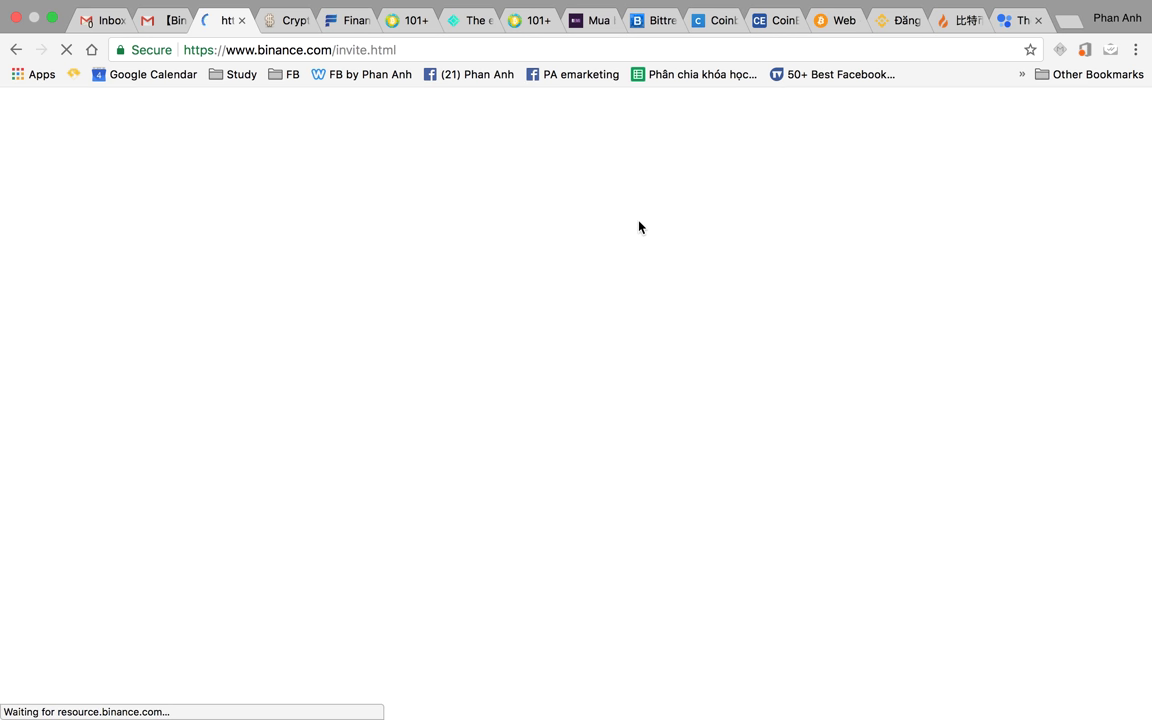
{"action": "scroll", "coordinate": [505, 399], "scroll_direction": "down", "scroll_amount": 5}
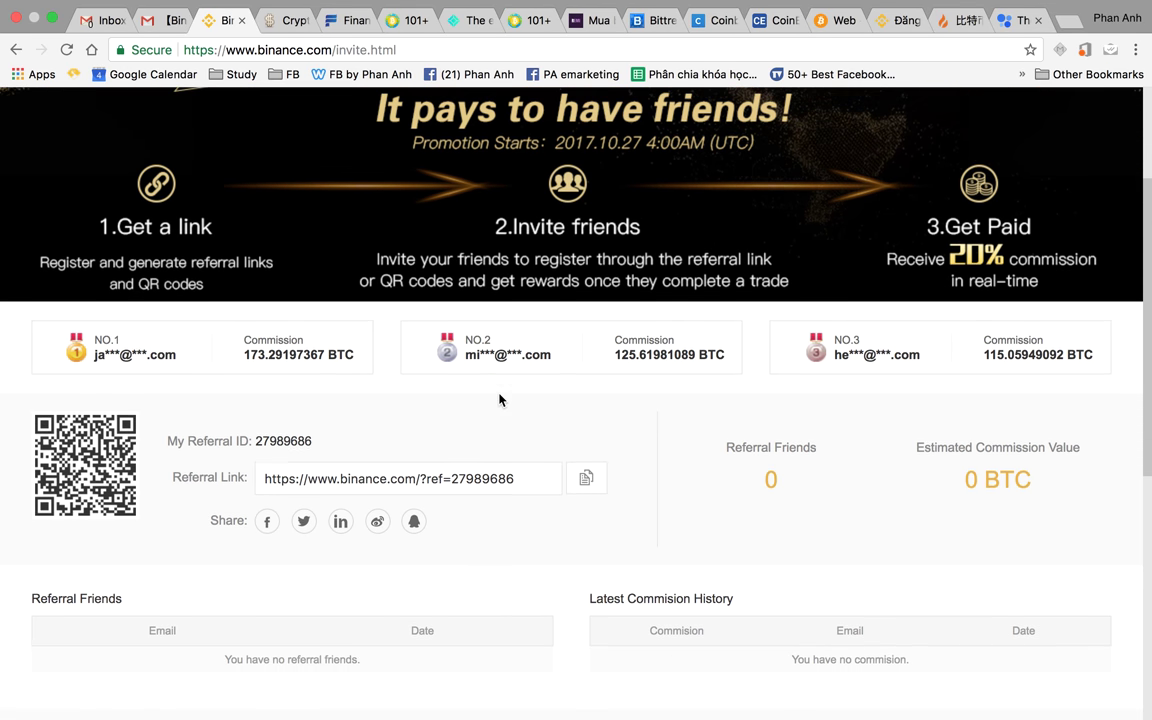
{"action": "left_click", "coordinate": [522, 432]}
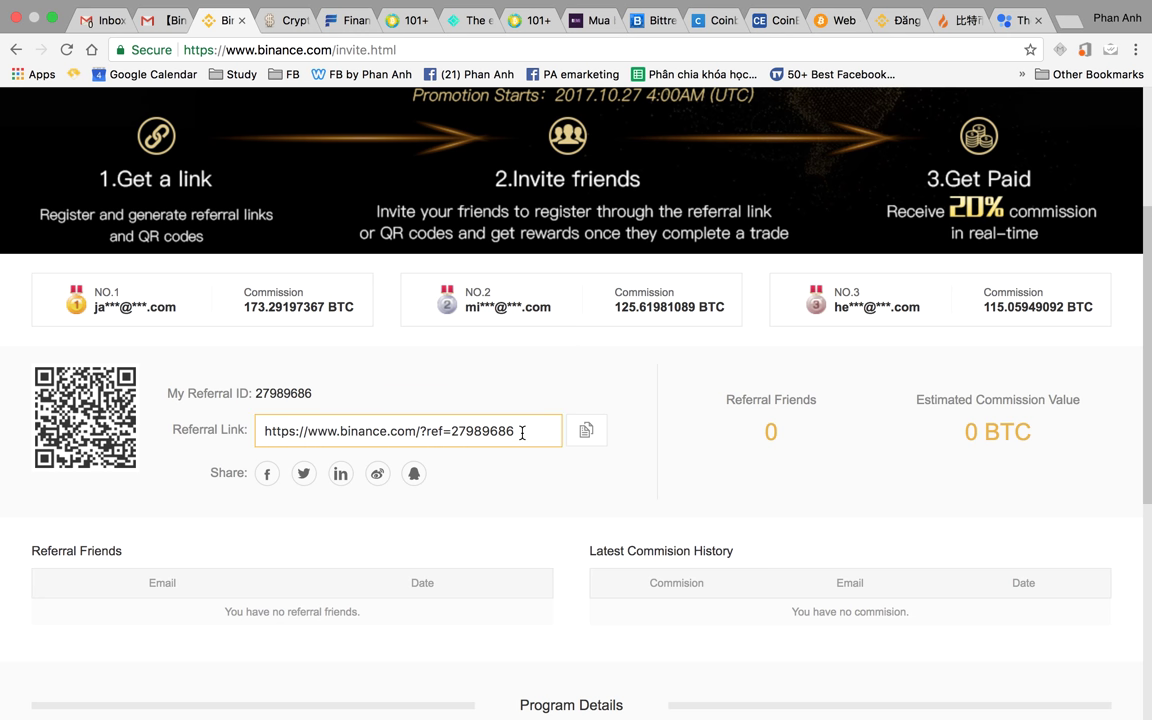
{"action": "left_click", "coordinate": [592, 438]}
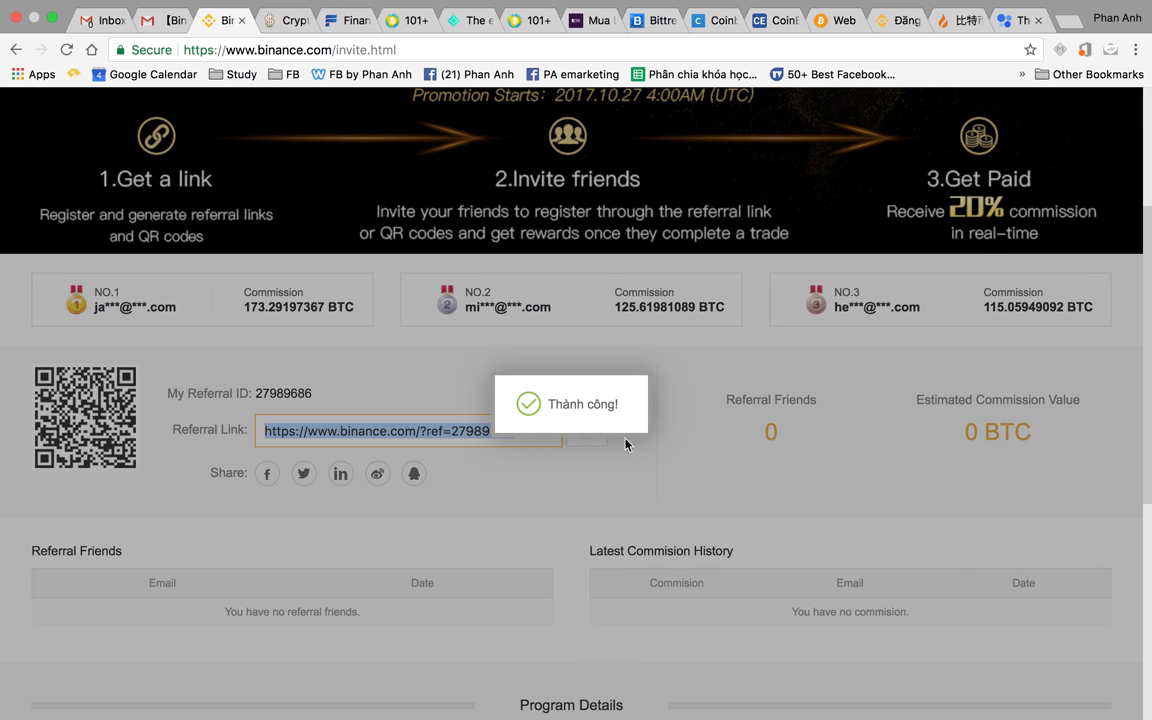
{"action": "scroll", "coordinate": [481, 437], "scroll_direction": "down", "scroll_amount": 5}
{"action": "scroll", "coordinate": [481, 437], "scroll_direction": "up", "scroll_amount": 6}
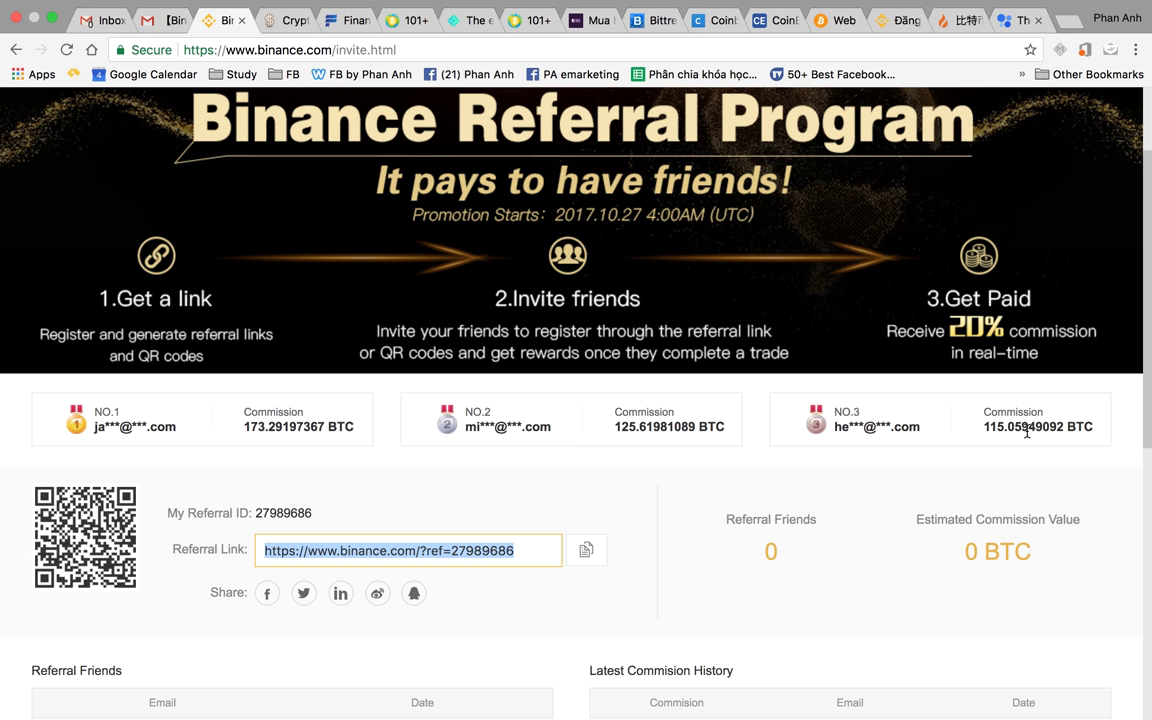
{"action": "scroll", "coordinate": [560, 480], "scroll_direction": "down", "scroll_amount": 1}
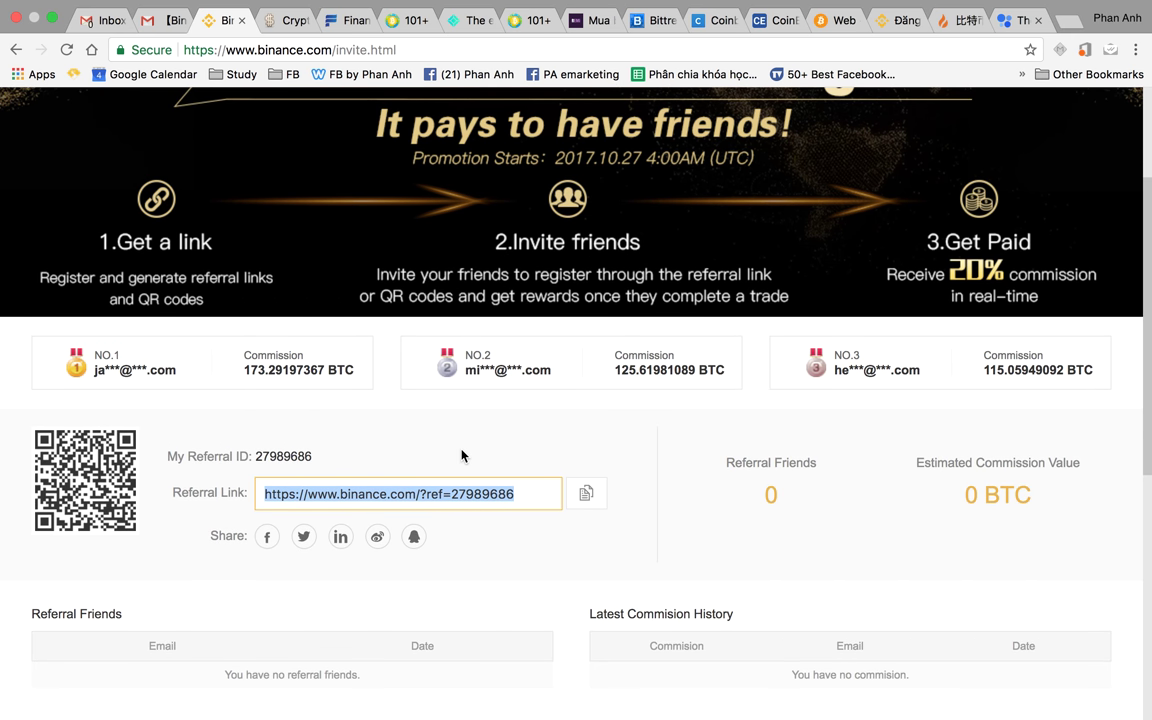
{"action": "scroll", "coordinate": [461, 455], "scroll_direction": "up", "scroll_amount": 1}
{"action": "scroll", "coordinate": [461, 455], "scroll_direction": "down", "scroll_amount": 2}
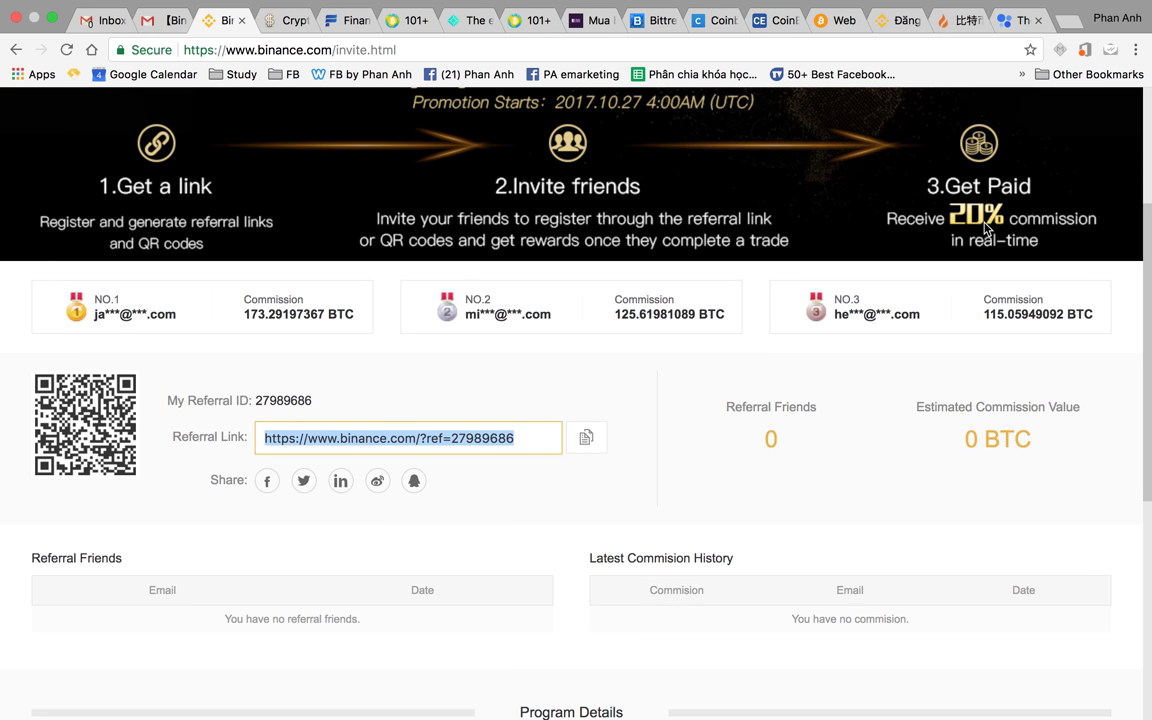
{"action": "scroll", "coordinate": [1080, 252], "scroll_direction": "up", "scroll_amount": 2}
{"action": "scroll", "coordinate": [1075, 252], "scroll_direction": "down", "scroll_amount": 10}
{"action": "scroll", "coordinate": [1075, 252], "scroll_direction": "up", "scroll_amount": 12}
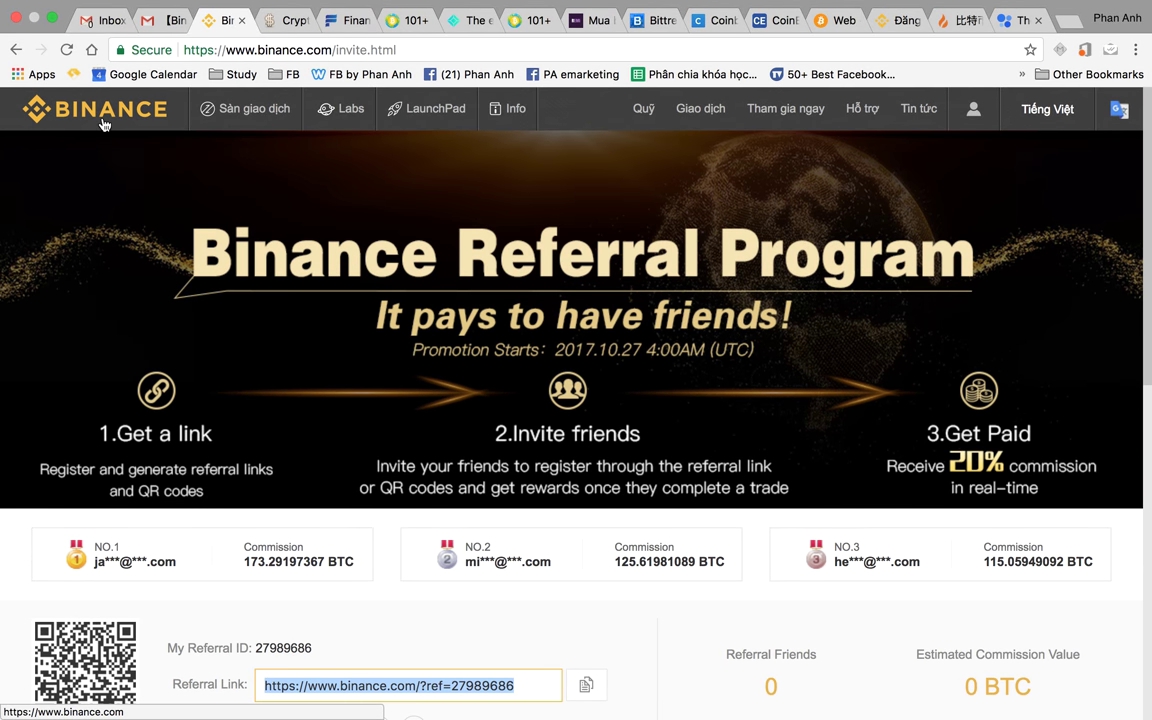
Step: View the open orders list from the Giao dịch menu
{"action": "scroll", "coordinate": [478, 316], "scroll_direction": "down", "scroll_amount": 9}
{"action": "scroll", "coordinate": [478, 316], "scroll_direction": "up", "scroll_amount": 9}
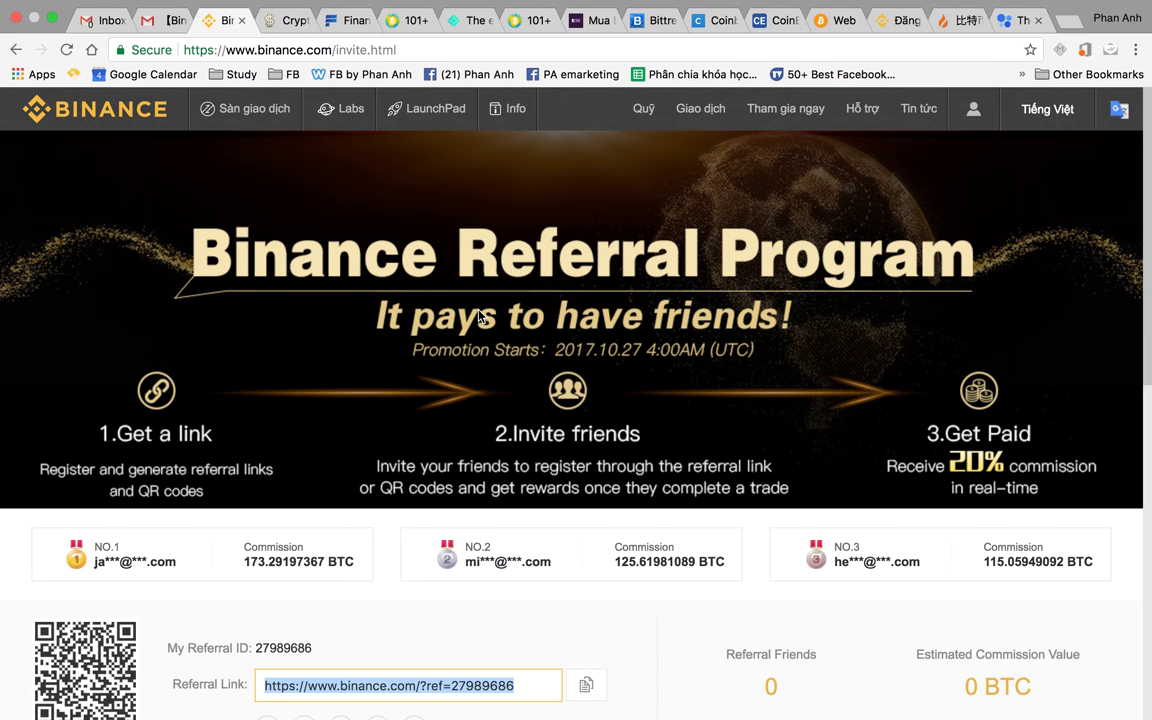
{"action": "mouse_move", "coordinate": [250, 112]}
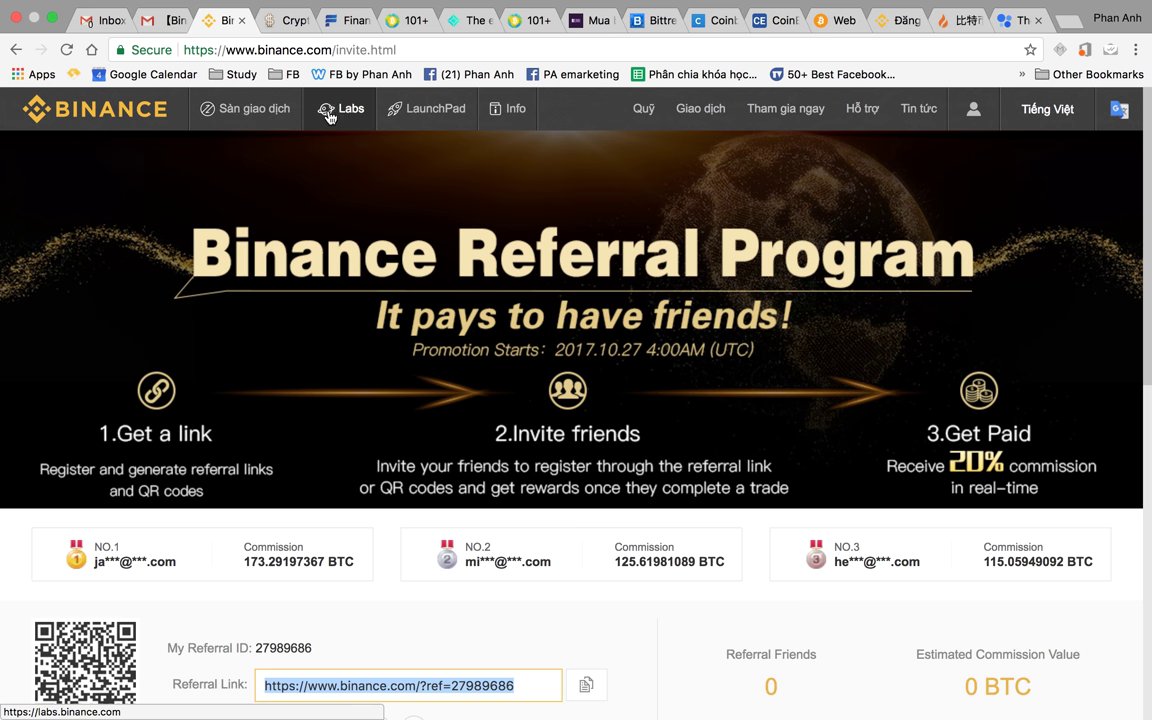
{"action": "mouse_move", "coordinate": [686, 119]}
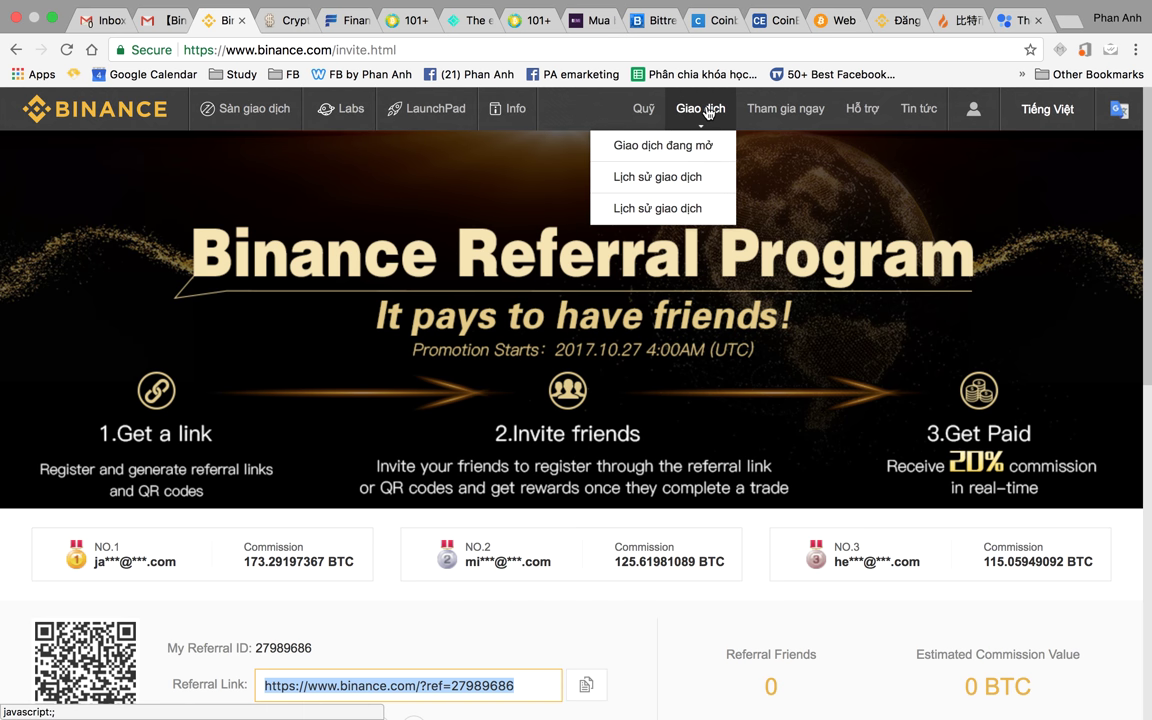
{"action": "mouse_move", "coordinate": [650, 115]}
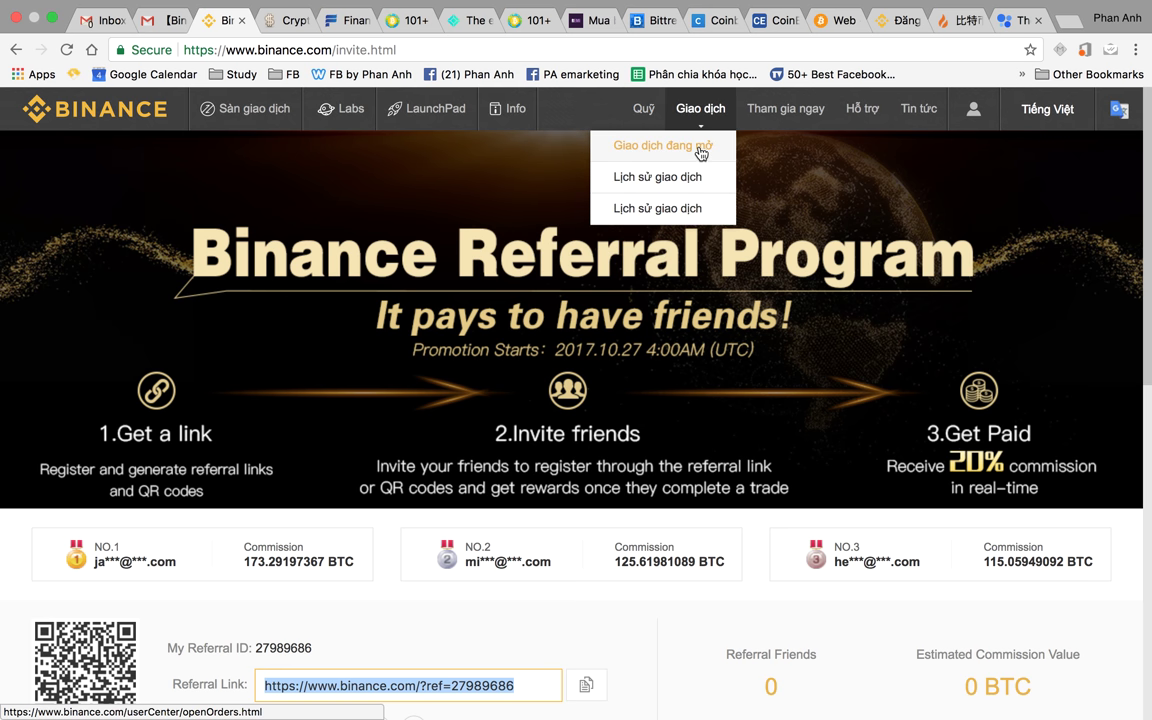
{"action": "left_click", "coordinate": [701, 150]}
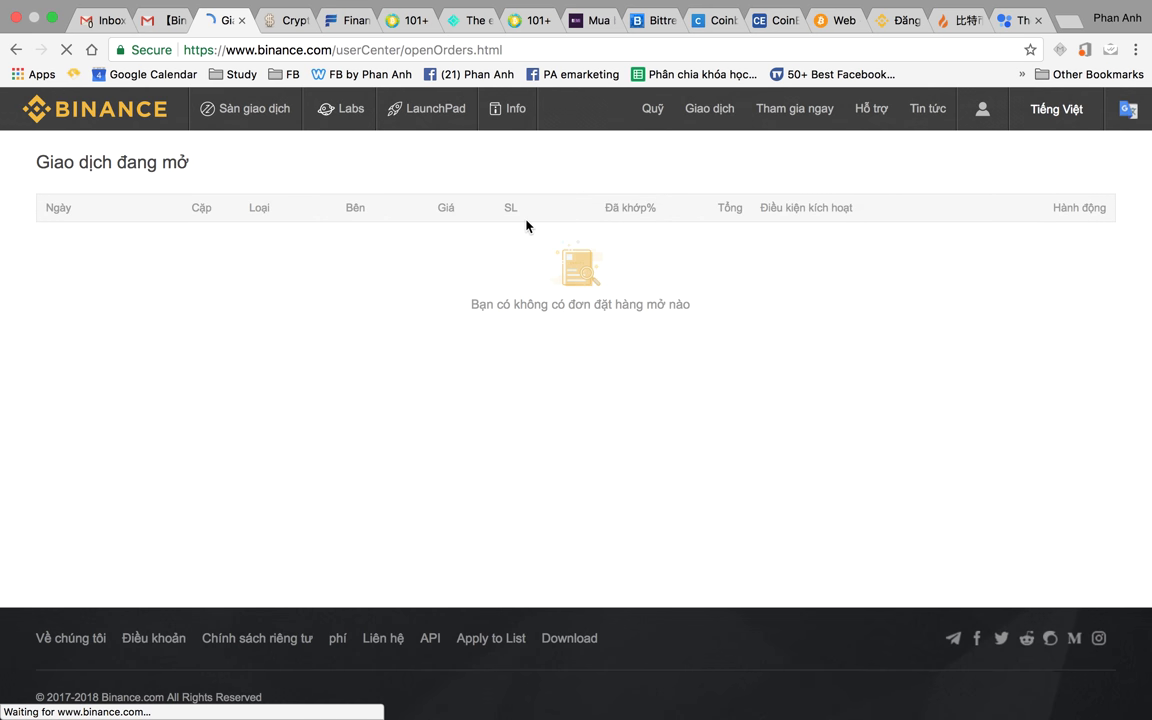
Step: Browse the careers page, then return to the Binance home page via the logo
{"action": "left_click", "coordinate": [795, 110]}
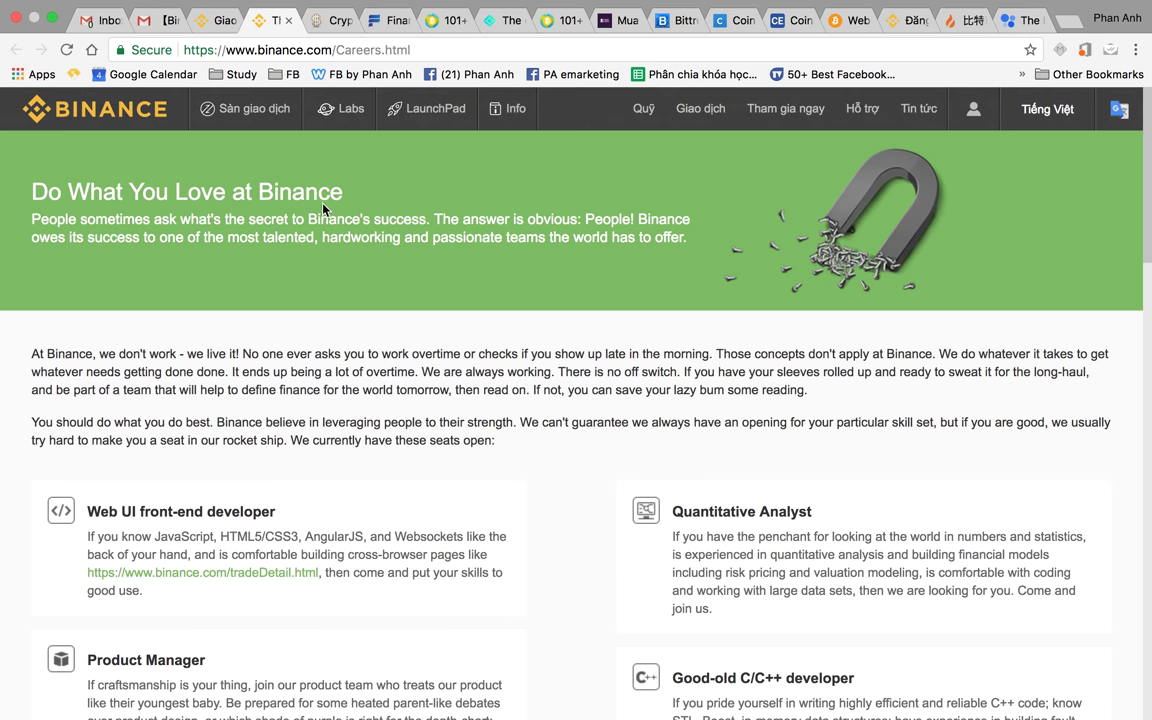
{"action": "scroll", "coordinate": [212, 322], "scroll_direction": "down", "scroll_amount": 5}
{"action": "scroll", "coordinate": [211, 321], "scroll_direction": "up", "scroll_amount": 5}
{"action": "left_click", "coordinate": [123, 110]}
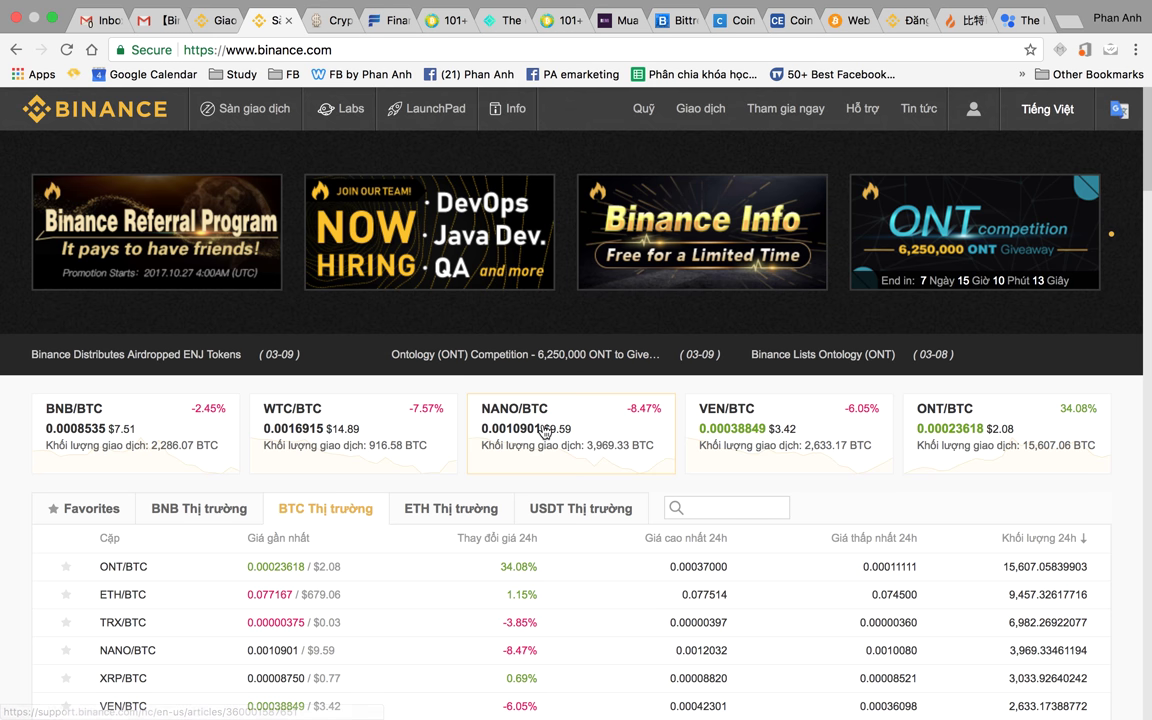
{"action": "mouse_move", "coordinate": [977, 110]}
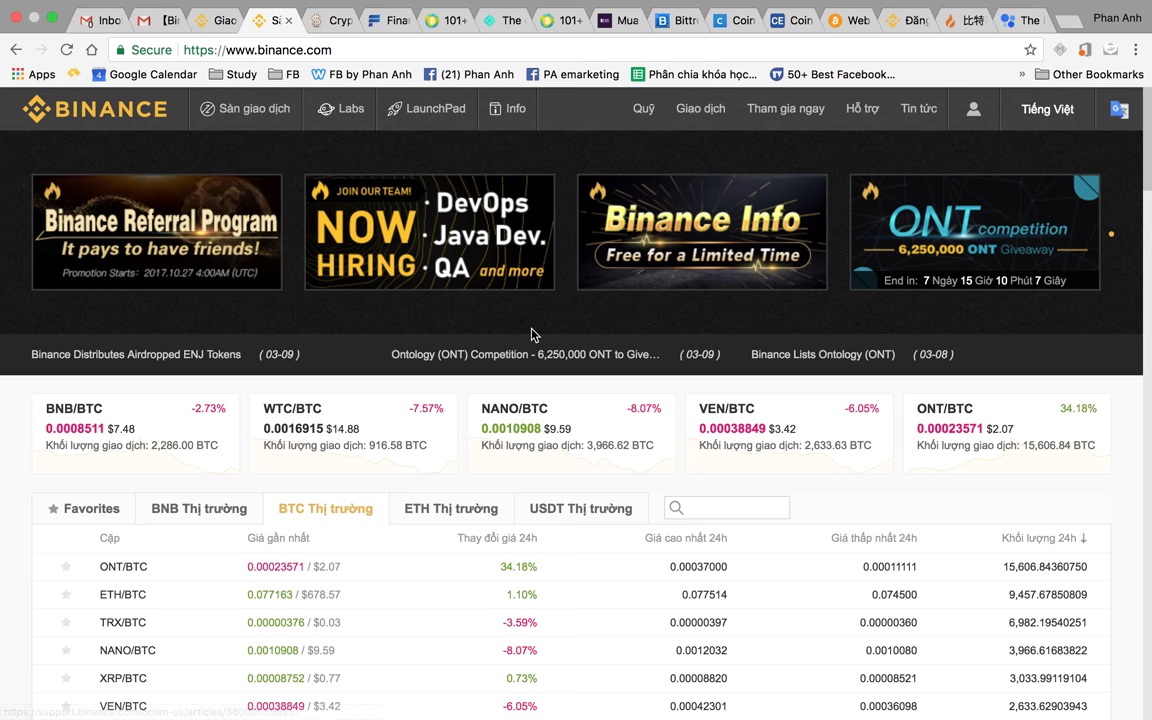
{"action": "scroll", "coordinate": [532, 334], "scroll_direction": "down", "scroll_amount": 3}
{"action": "scroll", "coordinate": [230, 370], "scroll_direction": "up", "scroll_amount": 2}
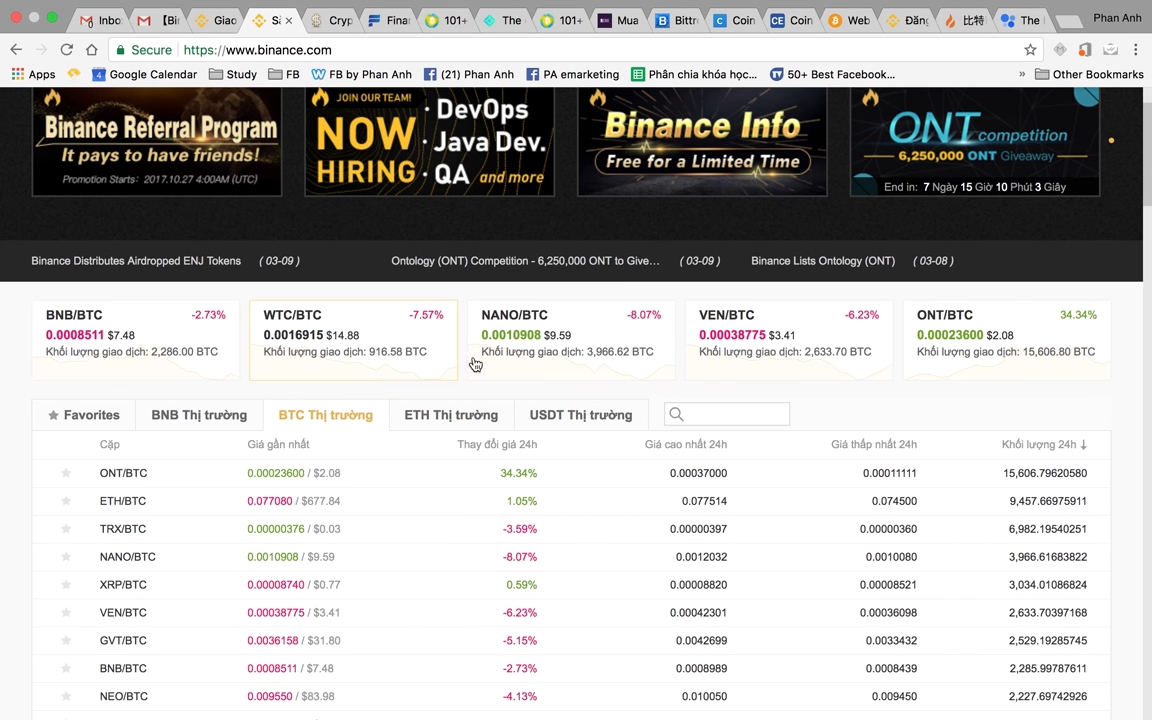
{"action": "scroll", "coordinate": [969, 315], "scroll_direction": "down", "scroll_amount": 2}
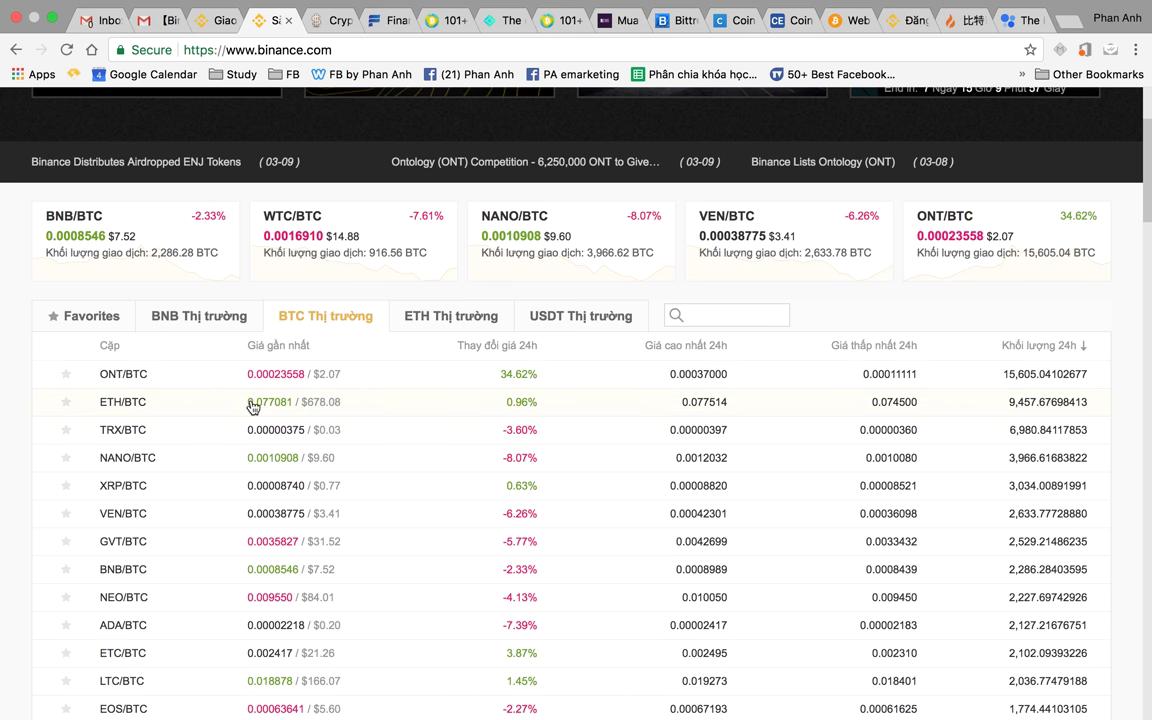
{"action": "scroll", "coordinate": [141, 578], "scroll_direction": "down", "scroll_amount": 6}
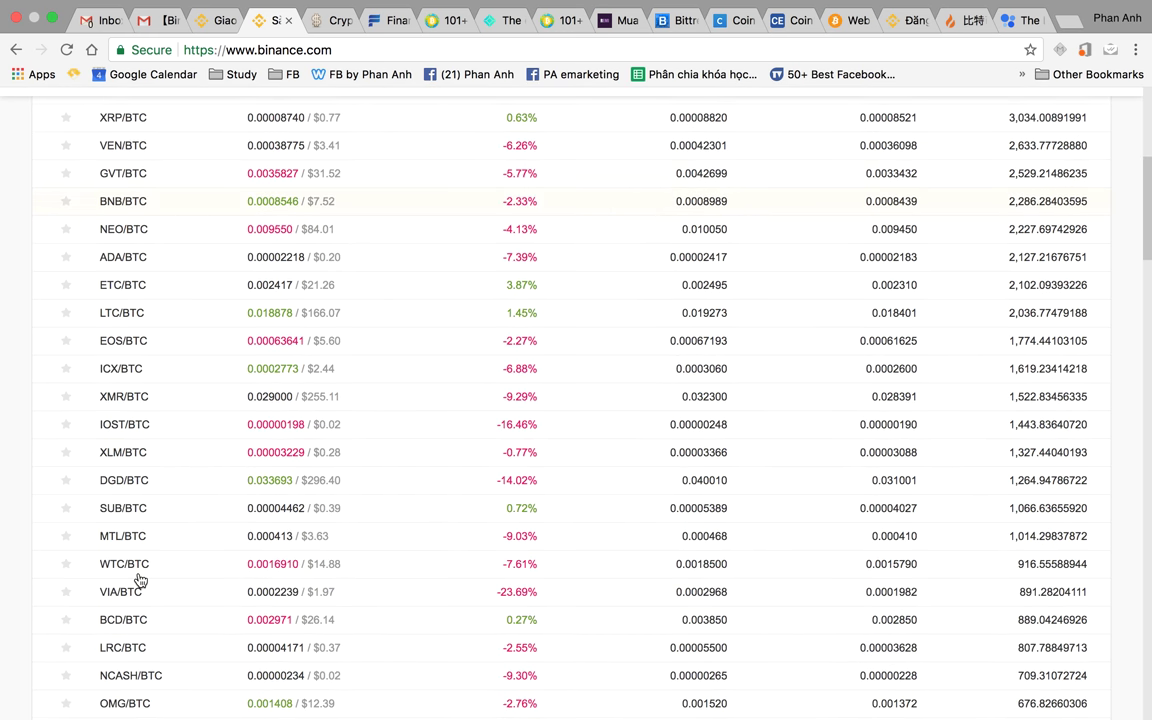
{"action": "scroll", "coordinate": [141, 580], "scroll_direction": "up", "scroll_amount": 6}
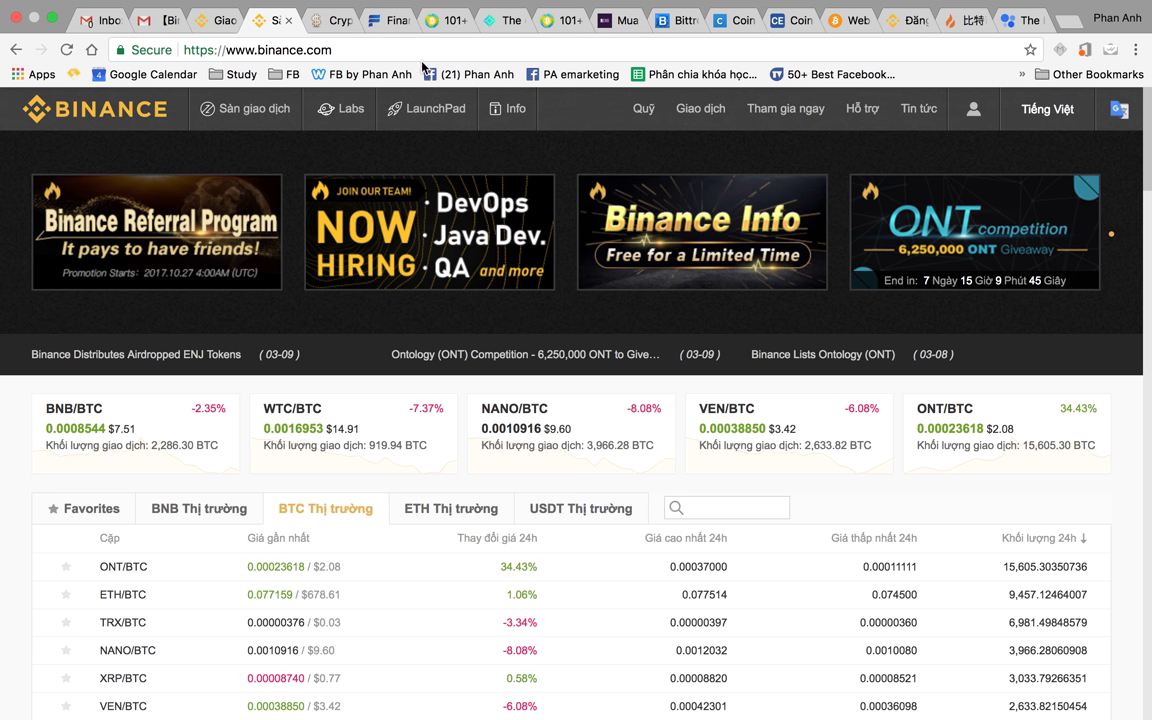
Step: On the Coinbase signup page, enter the user's first and last name
{"action": "left_click", "coordinate": [729, 22]}
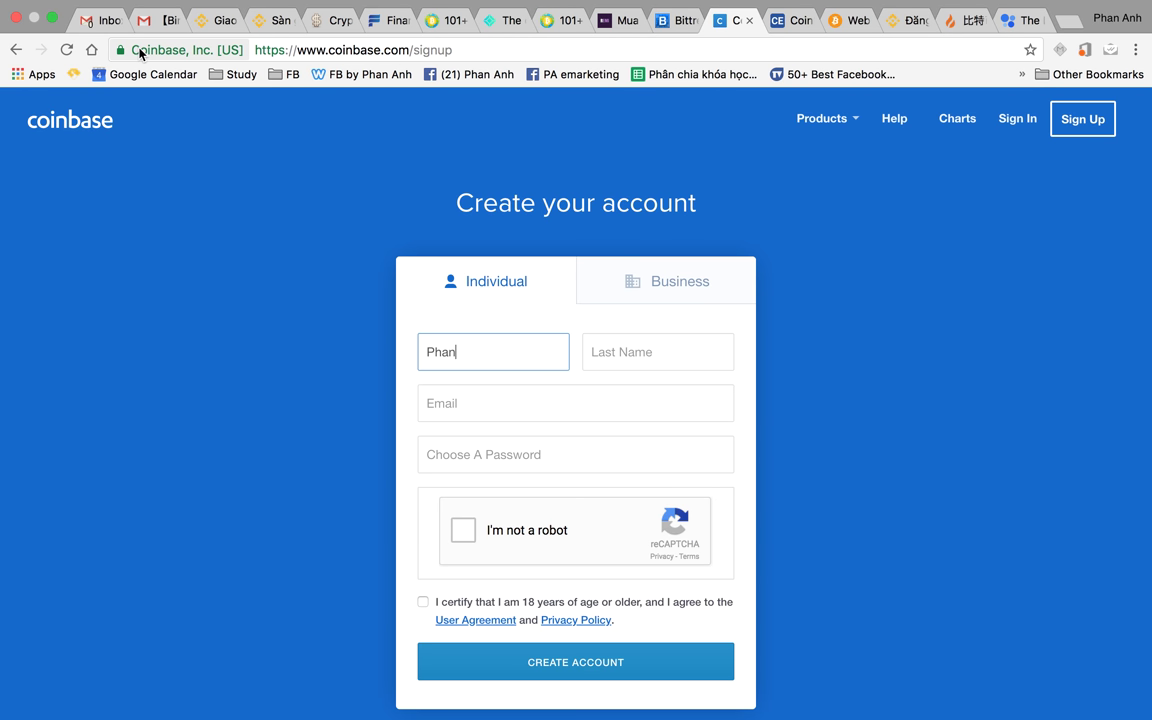
{"action": "left_click_drag", "start_coordinate": [492, 58], "coordinate": [257, 50]}
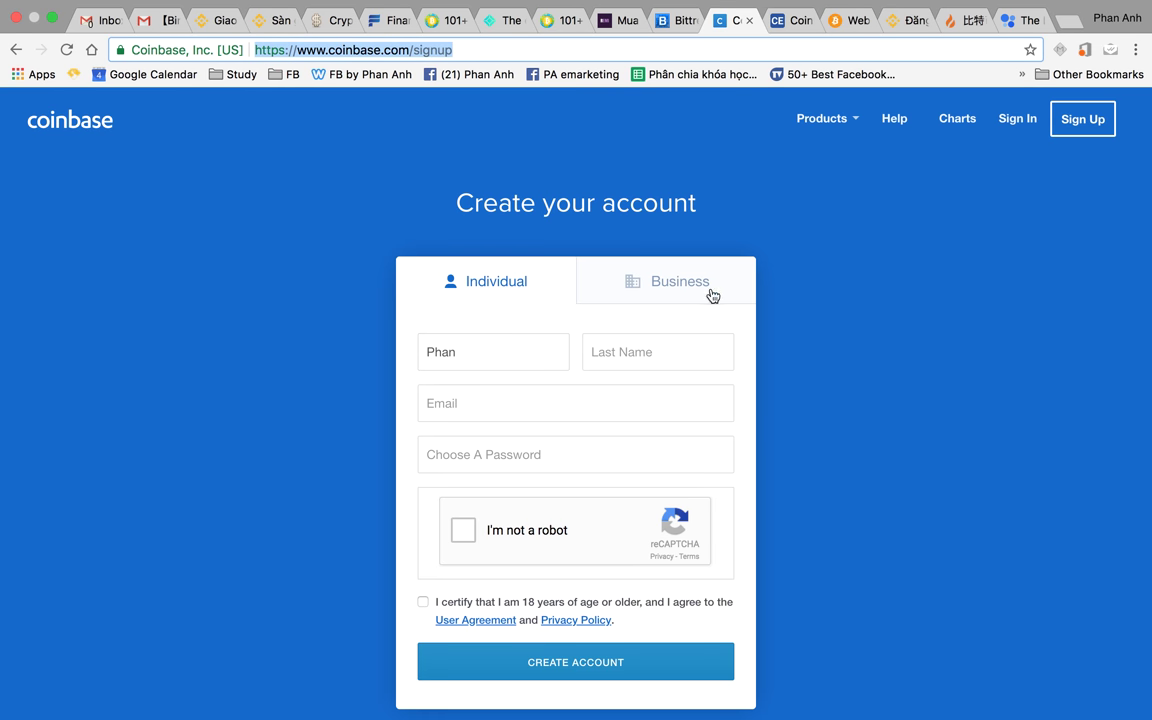
{"action": "left_click", "coordinate": [476, 352]}
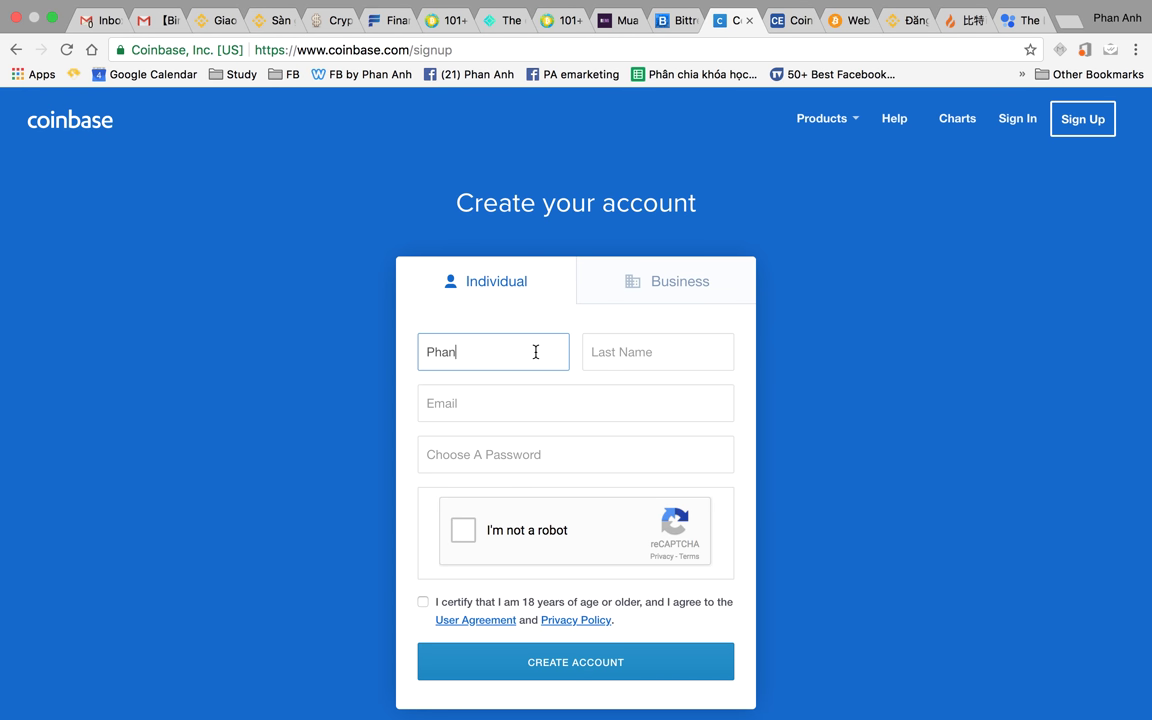
{"action": "key", "text": "BackSpace"}
{"action": "key", "text": "Tab"}
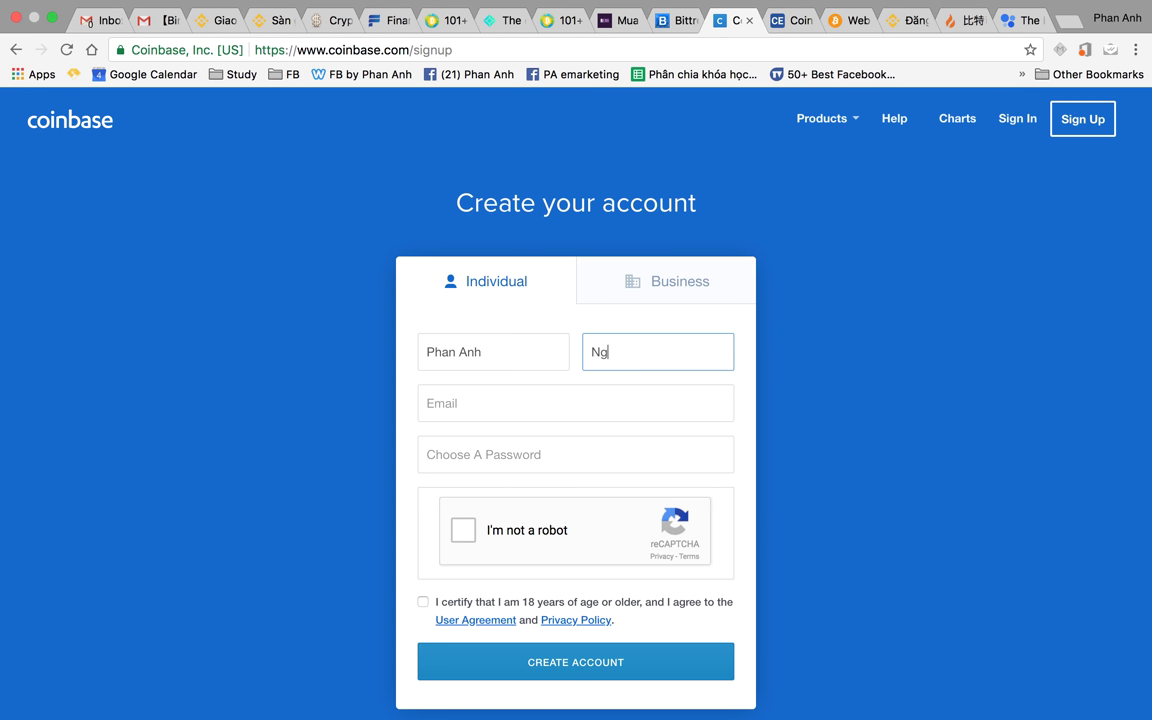
{"action": "key", "text": "Tab"}
Step: Enter the e-mail, tick reCAPTCHA and the 18+ terms box, and submit CREATE ACCOUNT
{"action": "type", "text": "phan"}
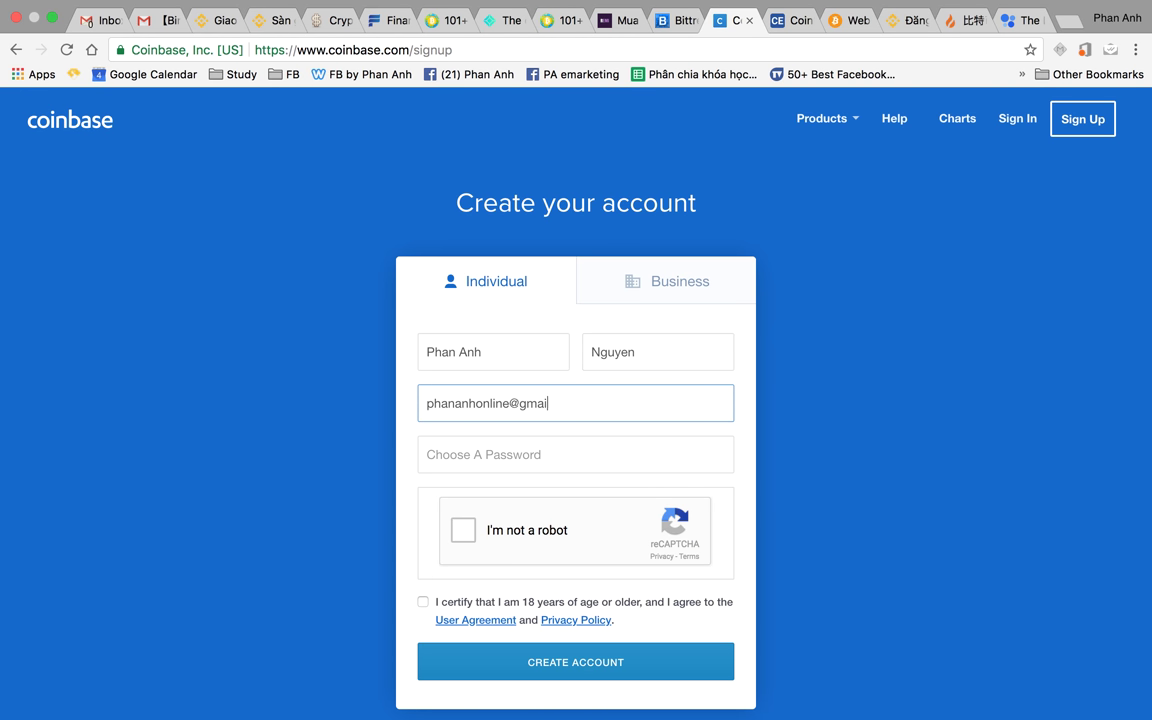
{"action": "type", "text": "a"}
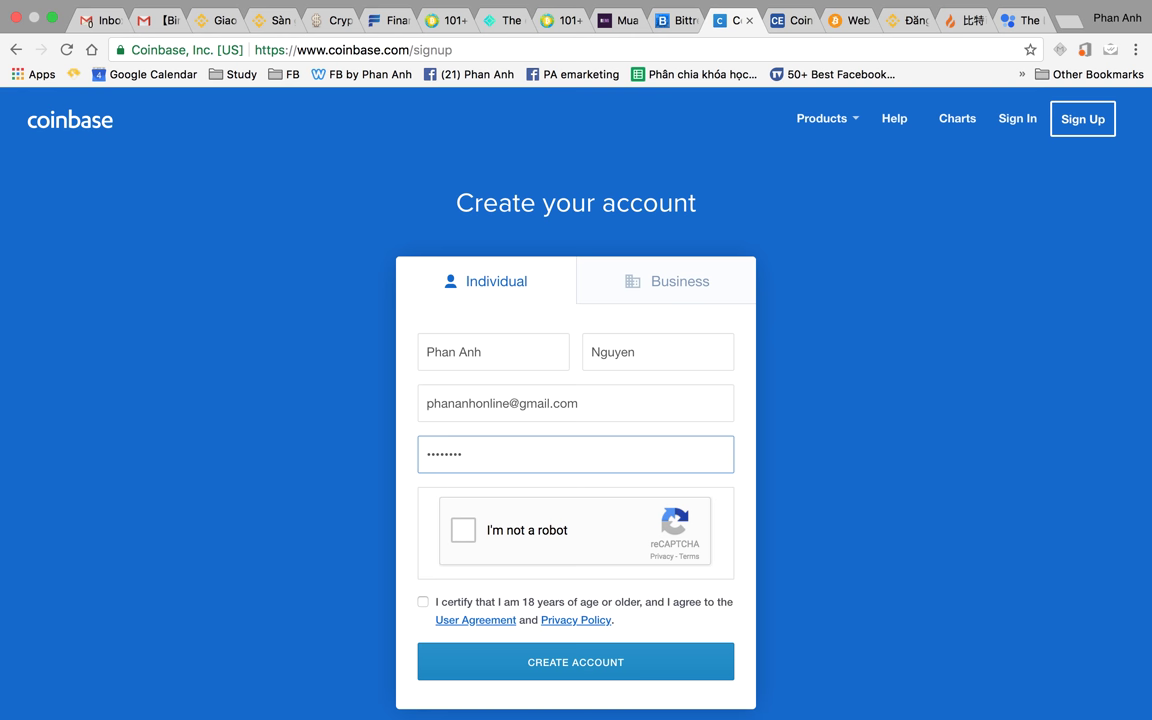
{"action": "key", "text": "Tab"}
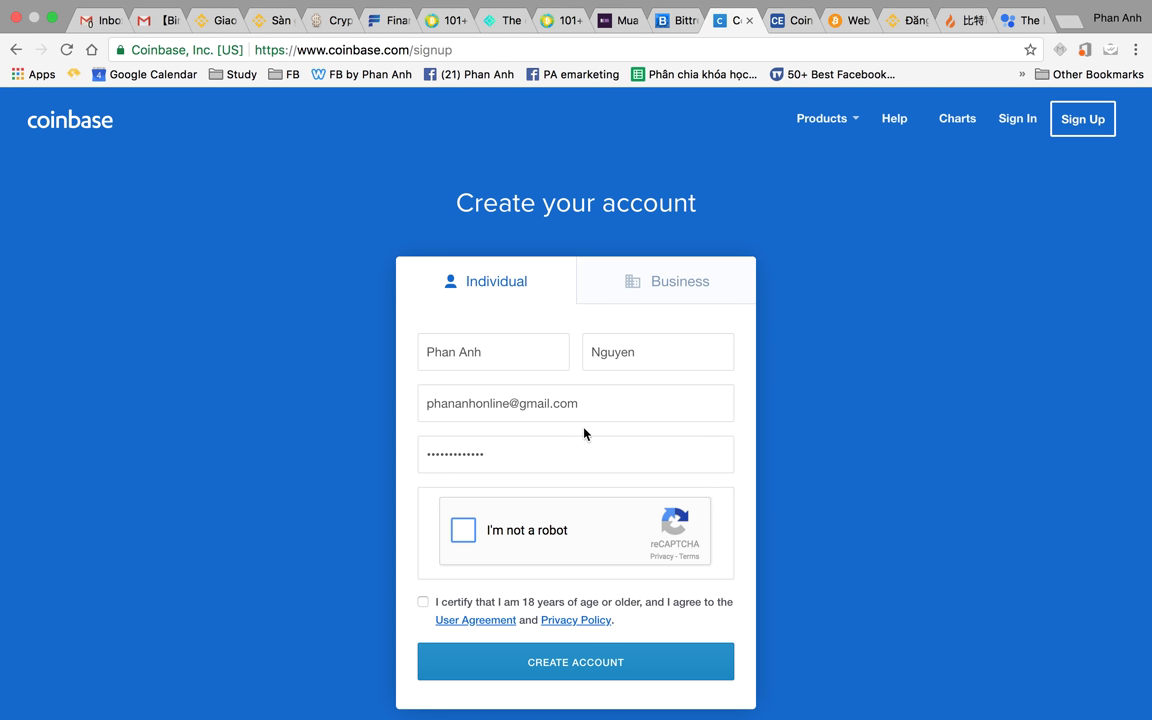
{"action": "left_click", "coordinate": [477, 531]}
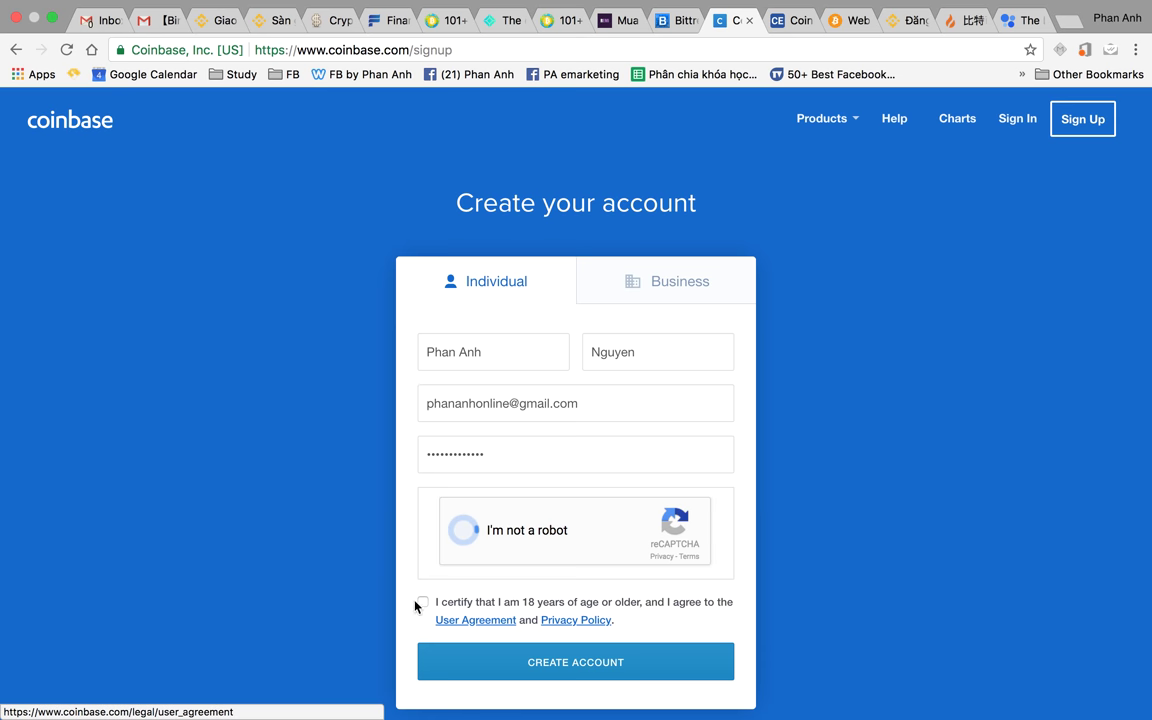
{"action": "left_click", "coordinate": [422, 602]}
{"action": "scroll", "coordinate": [663, 636], "scroll_direction": "down", "scroll_amount": 1}
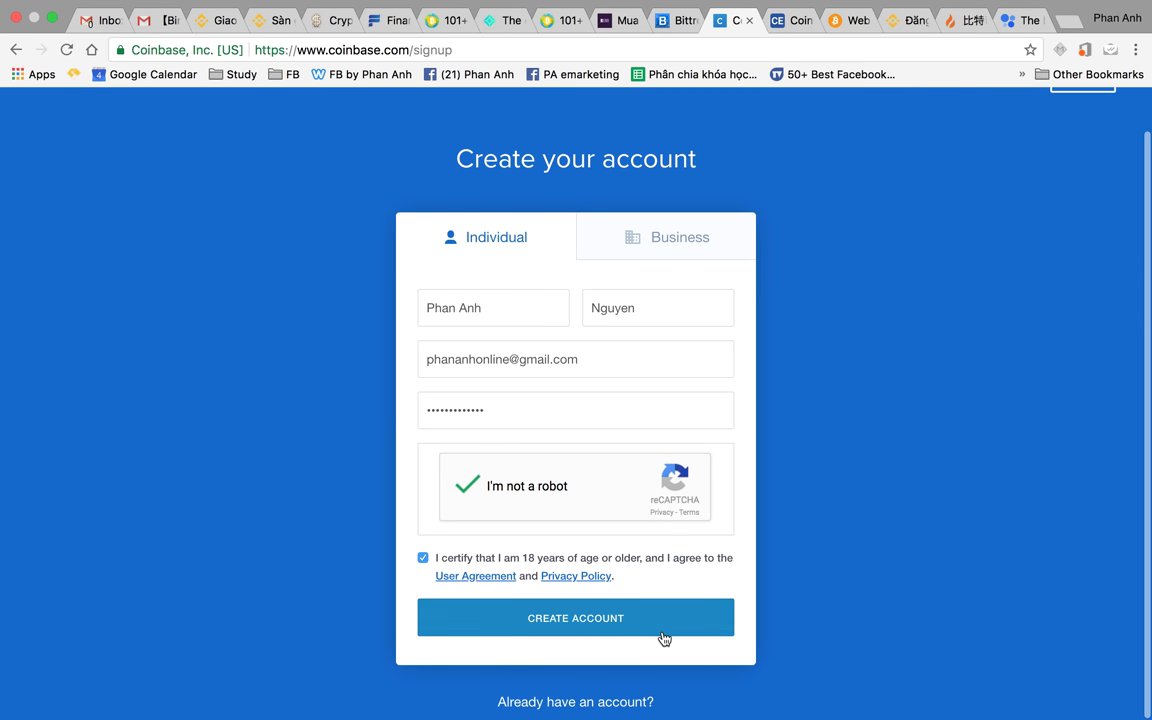
{"action": "left_click", "coordinate": [599, 620]}
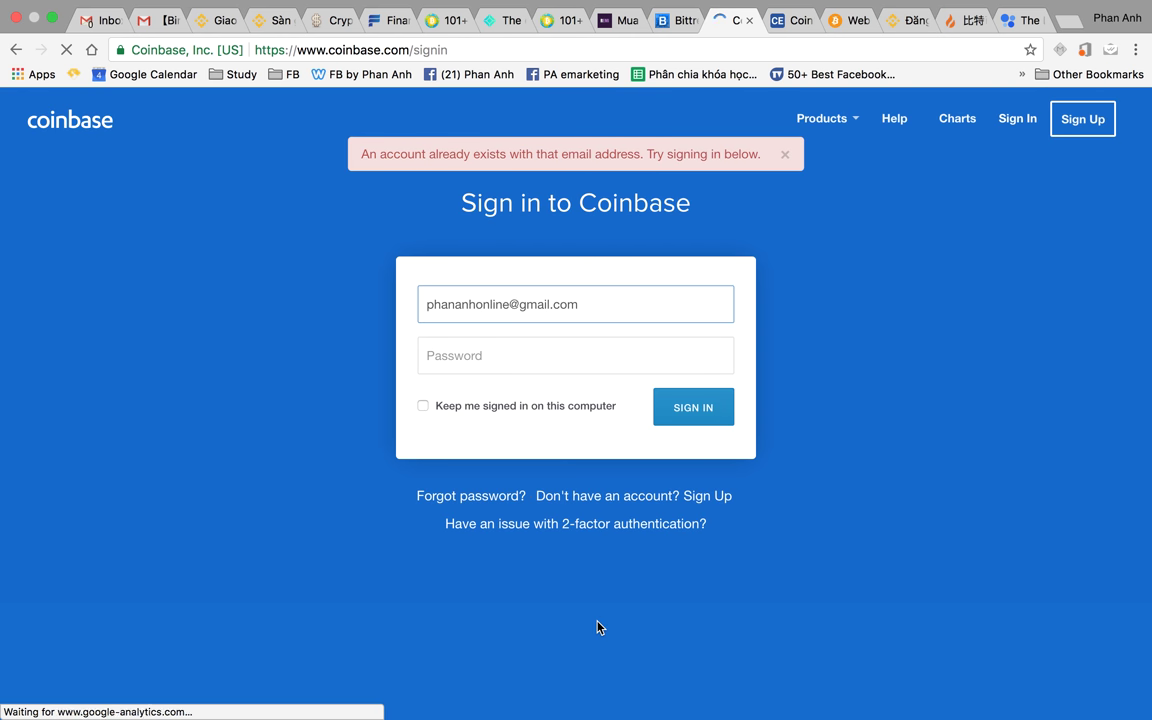
{"action": "left_click_drag", "start_coordinate": [364, 153], "coordinate": [769, 165]}
{"action": "left_click", "coordinate": [840, 340]}
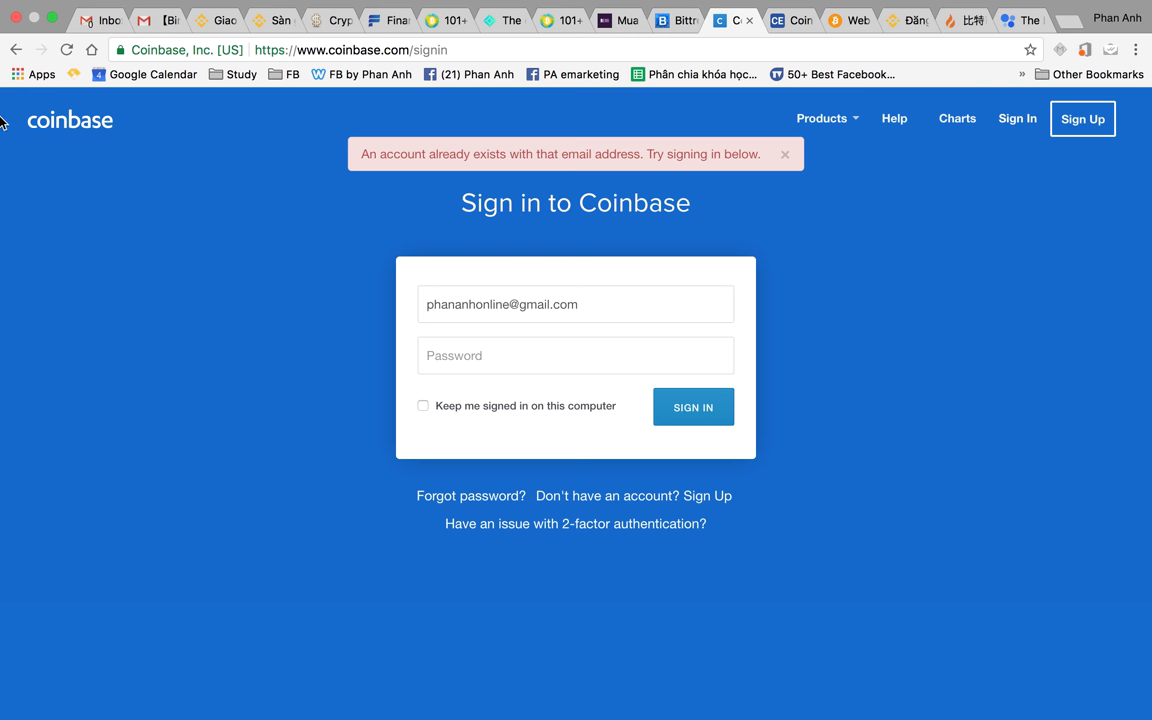
Step: Back on the signup form, enter a new first name, last name, email address and password
{"action": "left_click", "coordinate": [14, 50]}
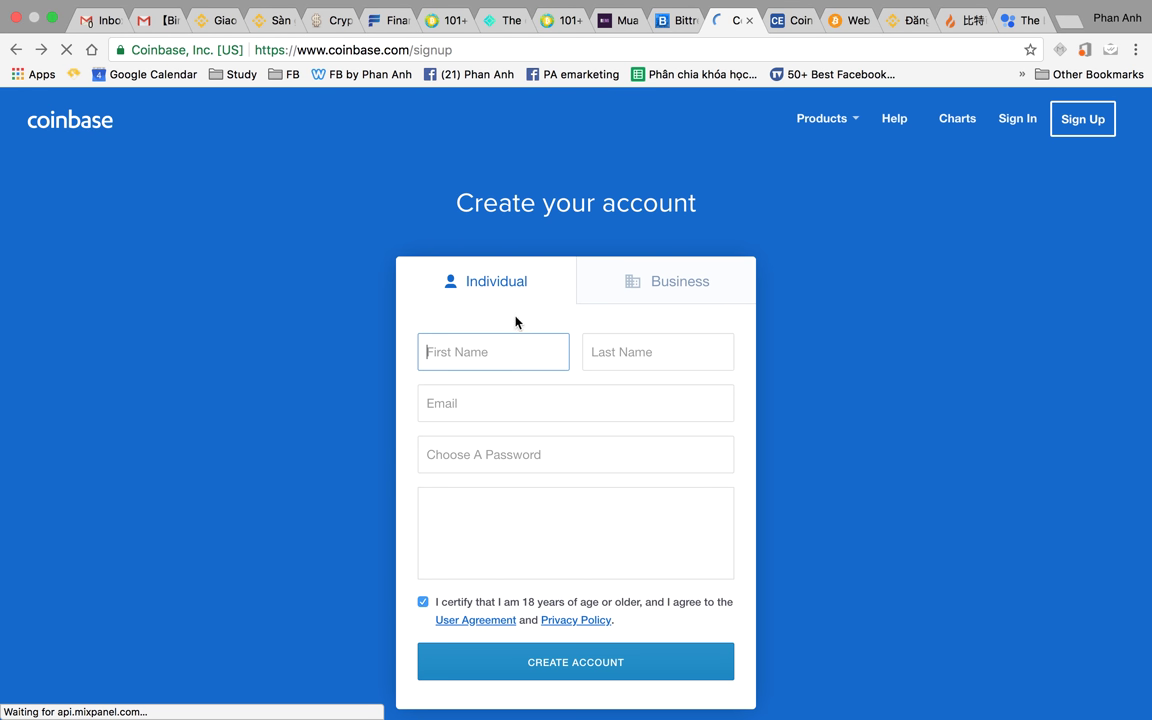
{"action": "left_click", "coordinate": [482, 360]}
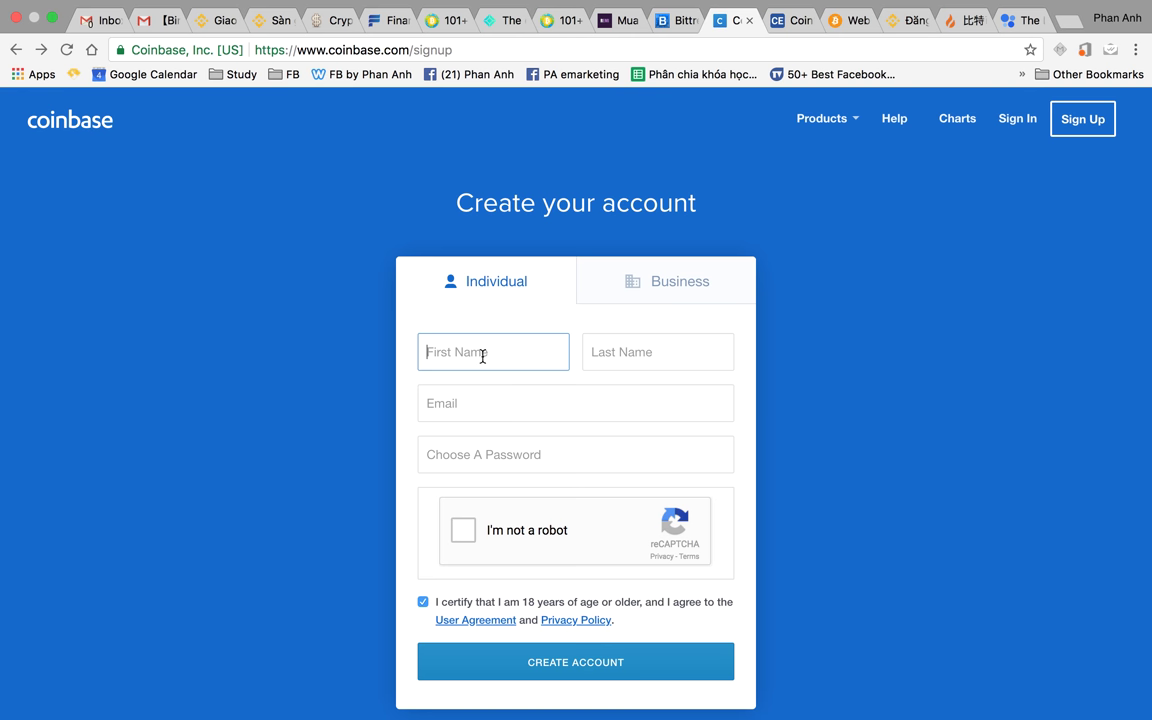
{"action": "key", "text": "Tab"}
{"action": "key", "text": "Tab"}
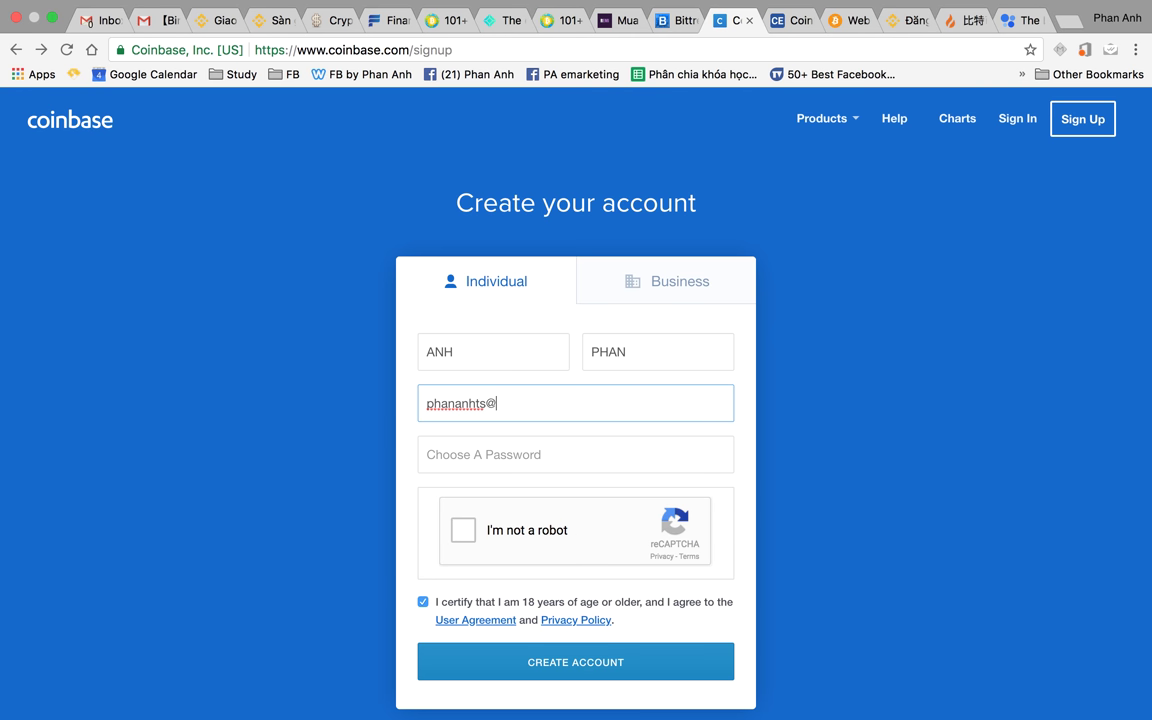
{"action": "key", "text": "Tab"}
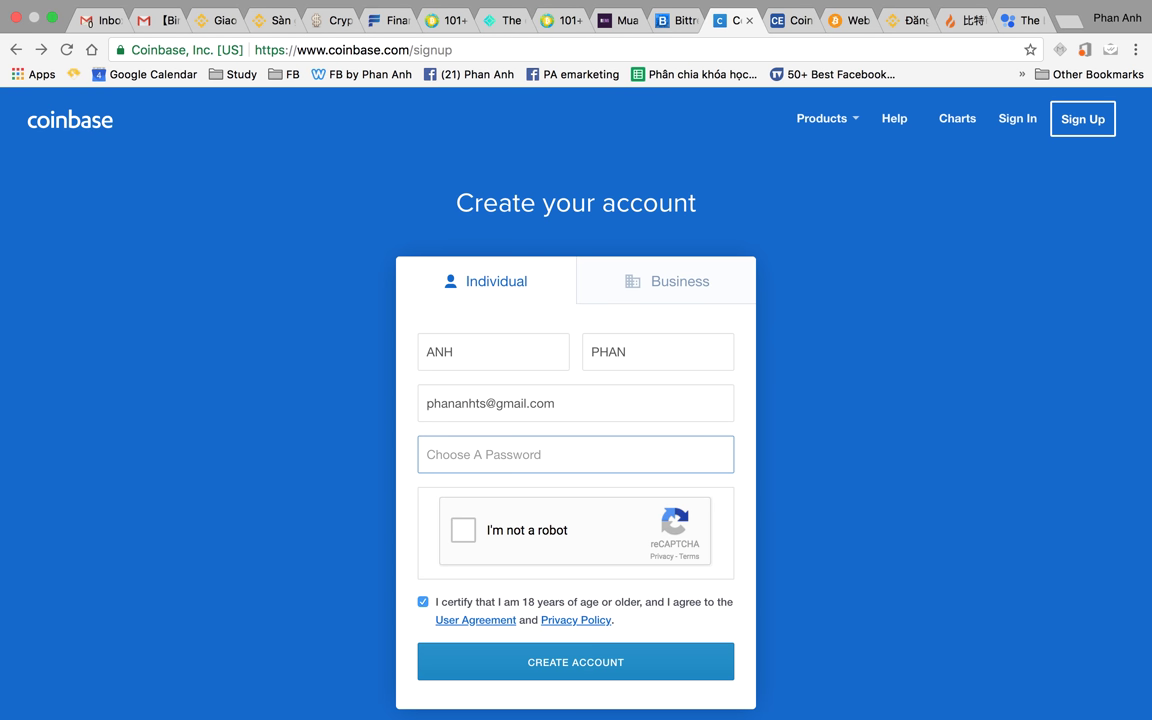
{"action": "type", "text": "••••"}
{"action": "key", "text": "Tab"}
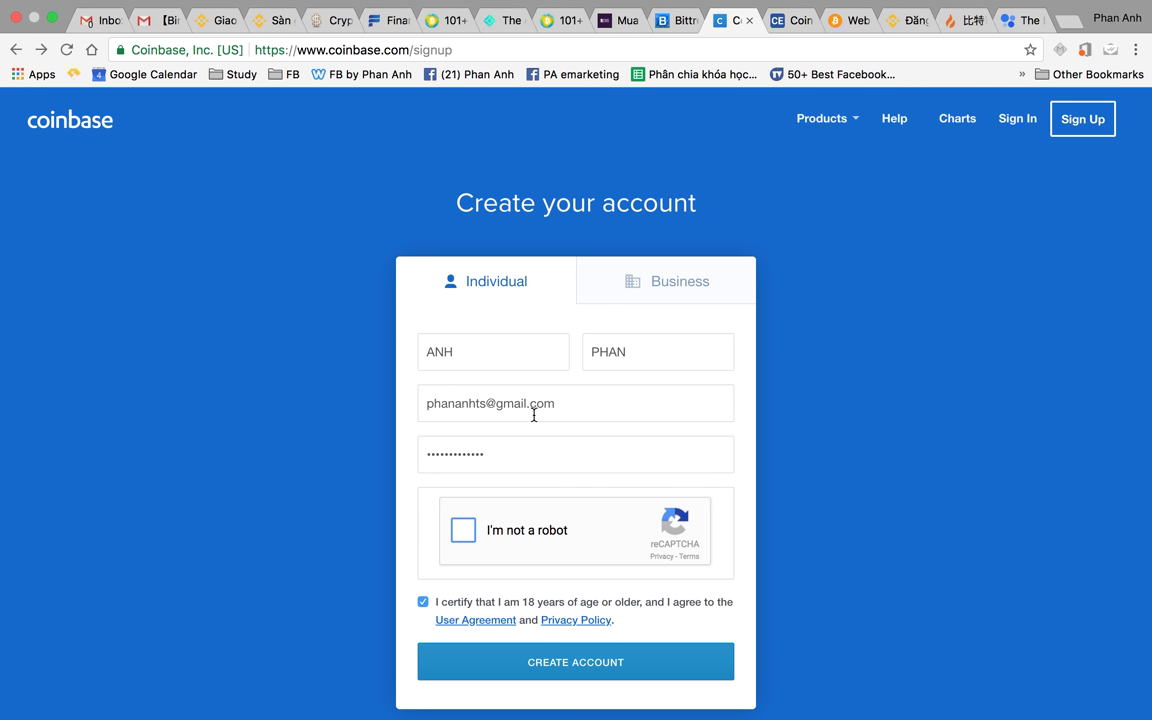
Step: Complete the 'I'm not a robot' check and submit the form to create the account
{"action": "left_click", "coordinate": [474, 535]}
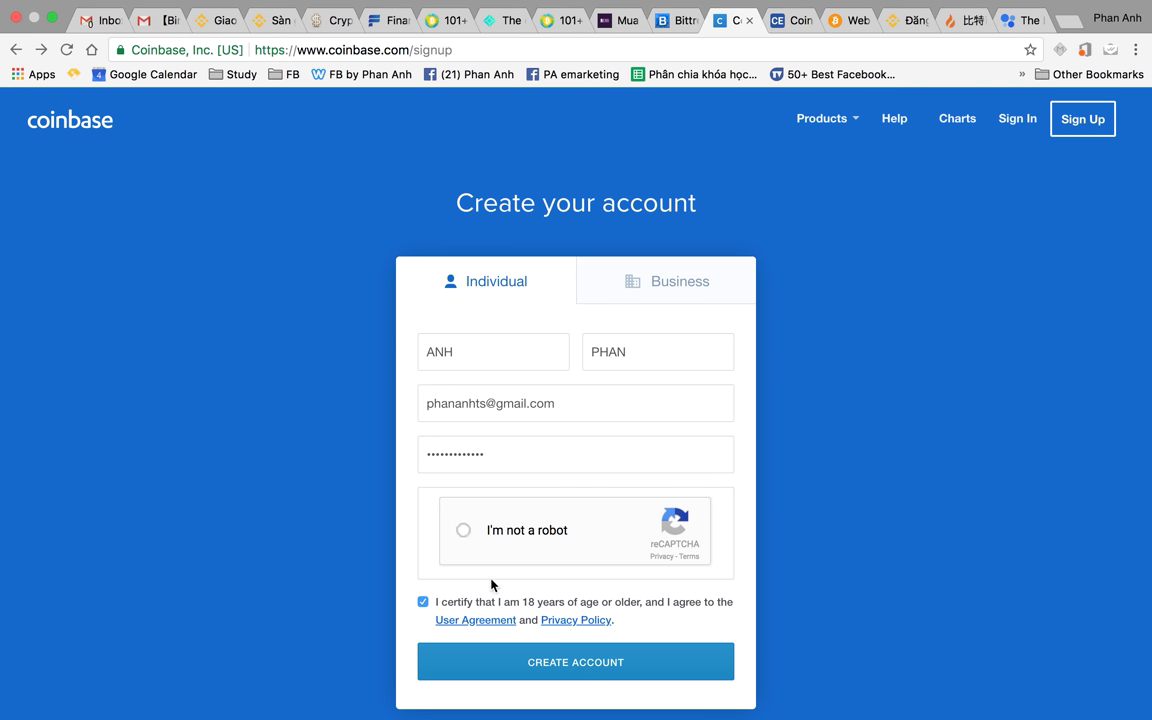
{"action": "left_click", "coordinate": [541, 664]}
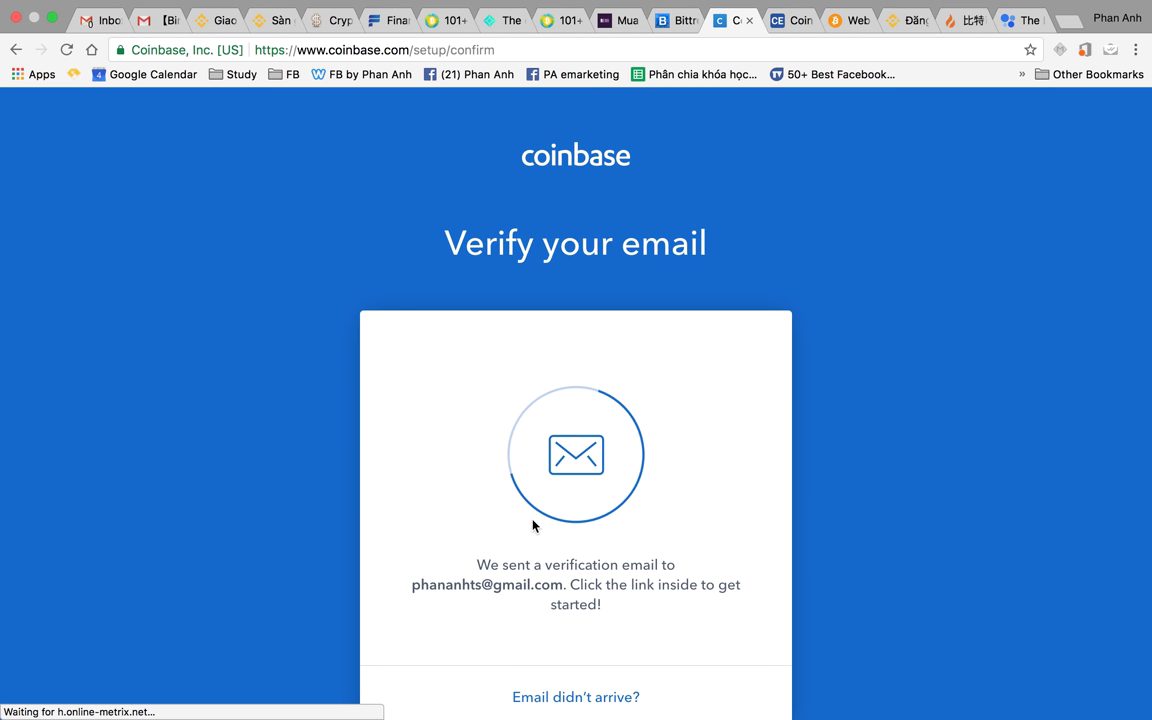
{"action": "scroll", "coordinate": [535, 525], "scroll_direction": "down", "scroll_amount": 3}
Step: In the Gmail inbox, open Coinbase's 'Please Verify Your Email Address' message and use its Verify Email Address link
{"action": "left_click", "coordinate": [147, 24]}
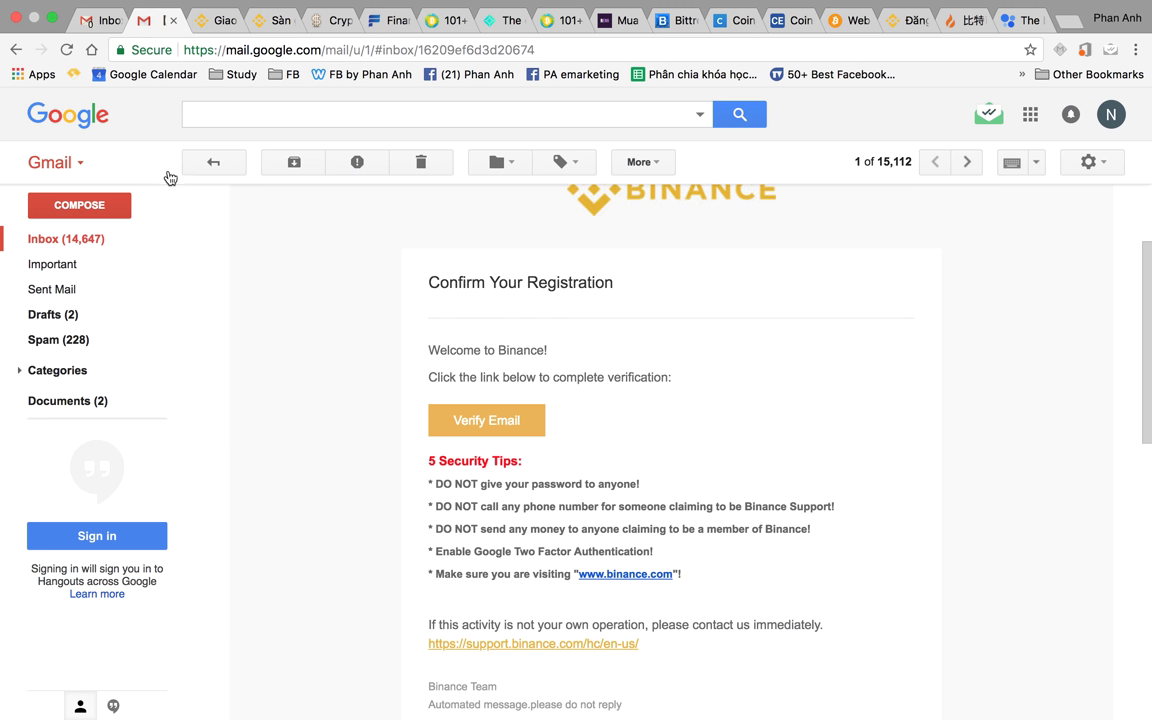
{"action": "left_click", "coordinate": [82, 240]}
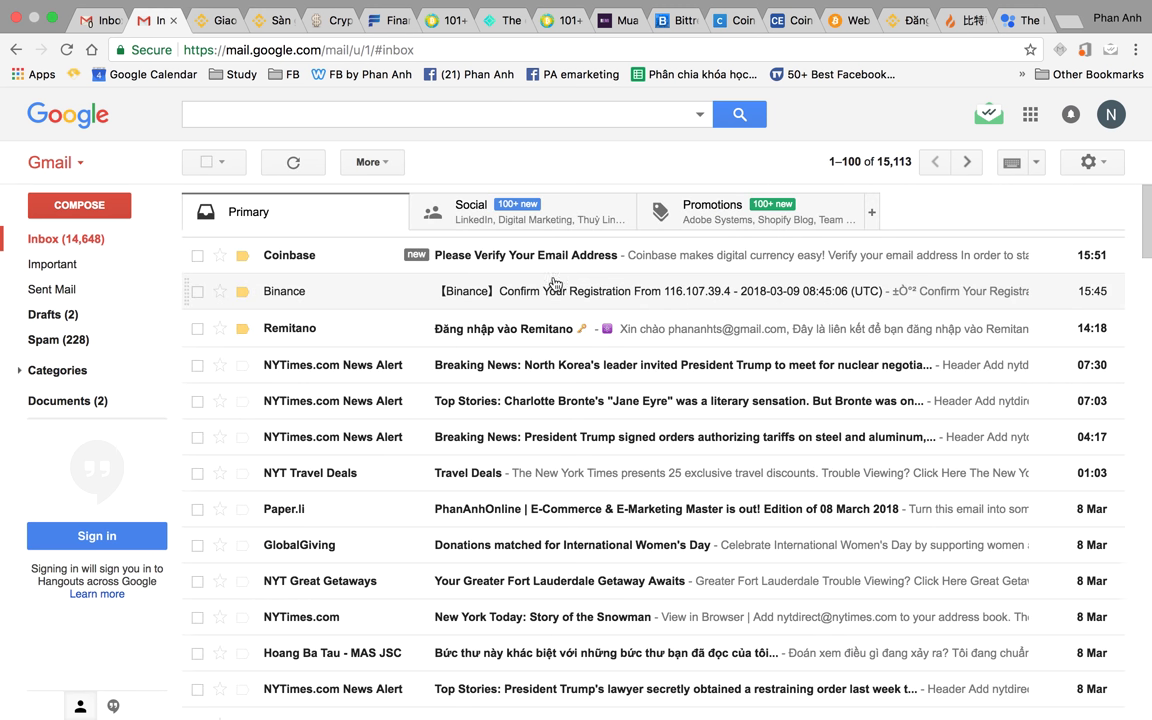
{"action": "left_click", "coordinate": [514, 255]}
{"action": "scroll", "coordinate": [624, 600], "scroll_direction": "down", "scroll_amount": 3}
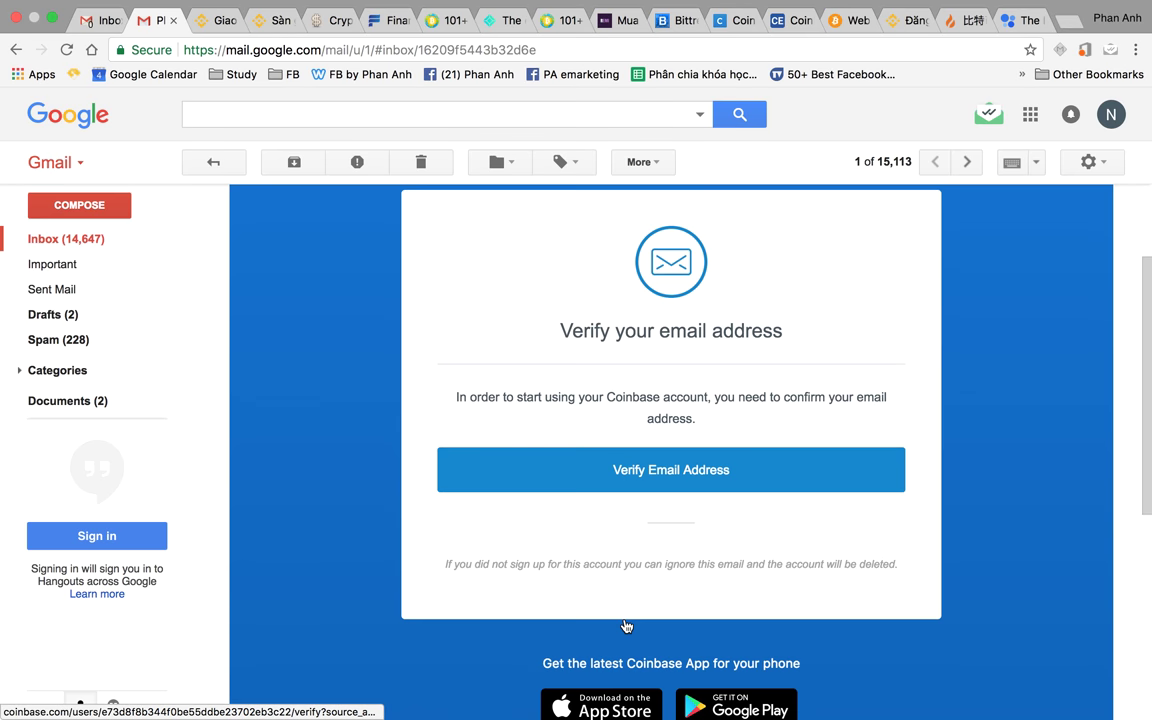
{"action": "left_click", "coordinate": [555, 468]}
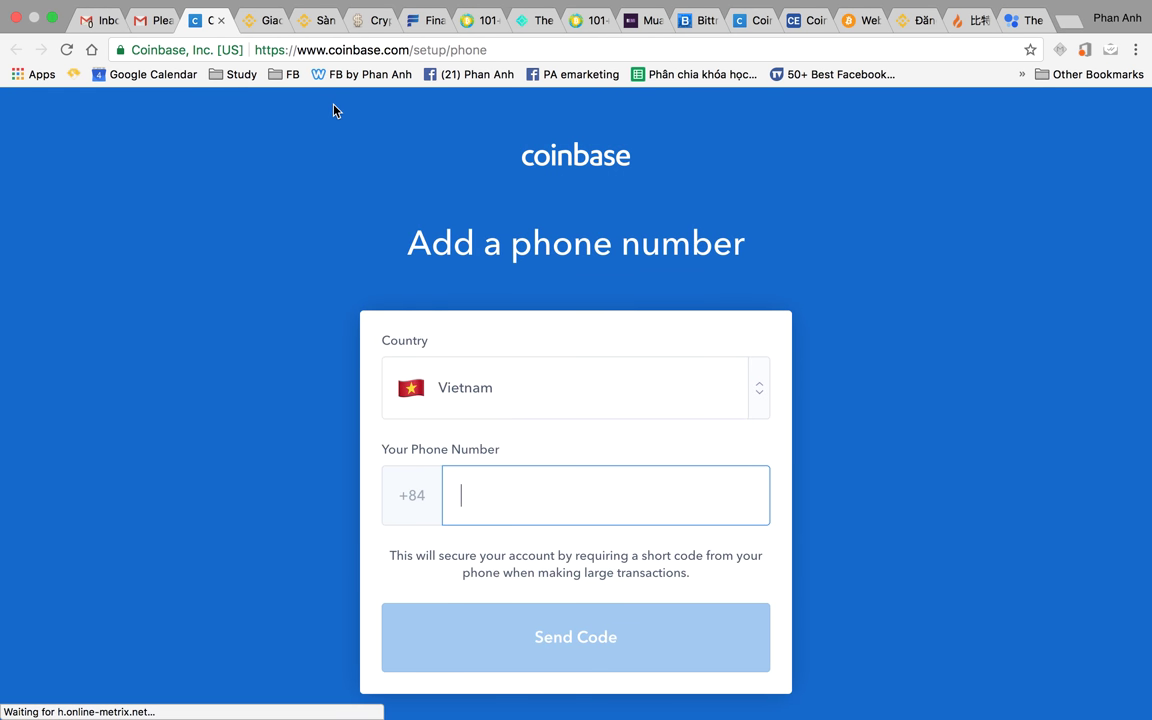
Step: Enter the Vietnam phone number and have Coinbase send an SMS code to it
{"action": "scroll", "coordinate": [557, 317], "scroll_direction": "down", "scroll_amount": 1}
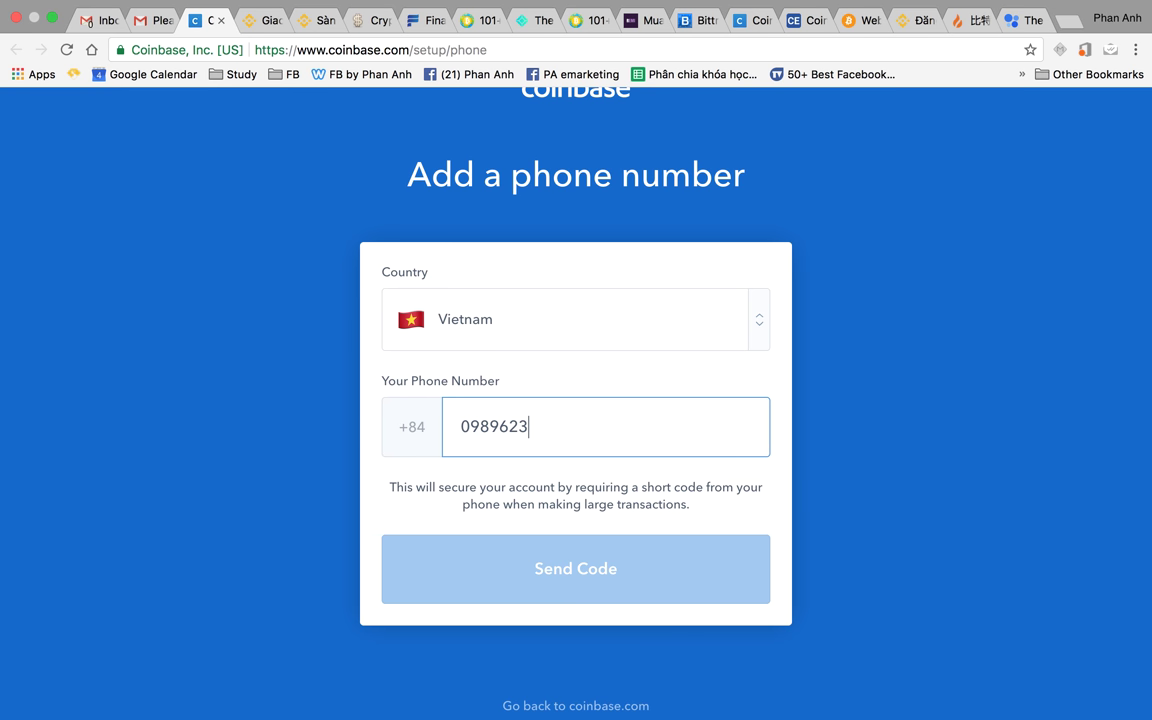
{"action": "left_click", "coordinate": [667, 568]}
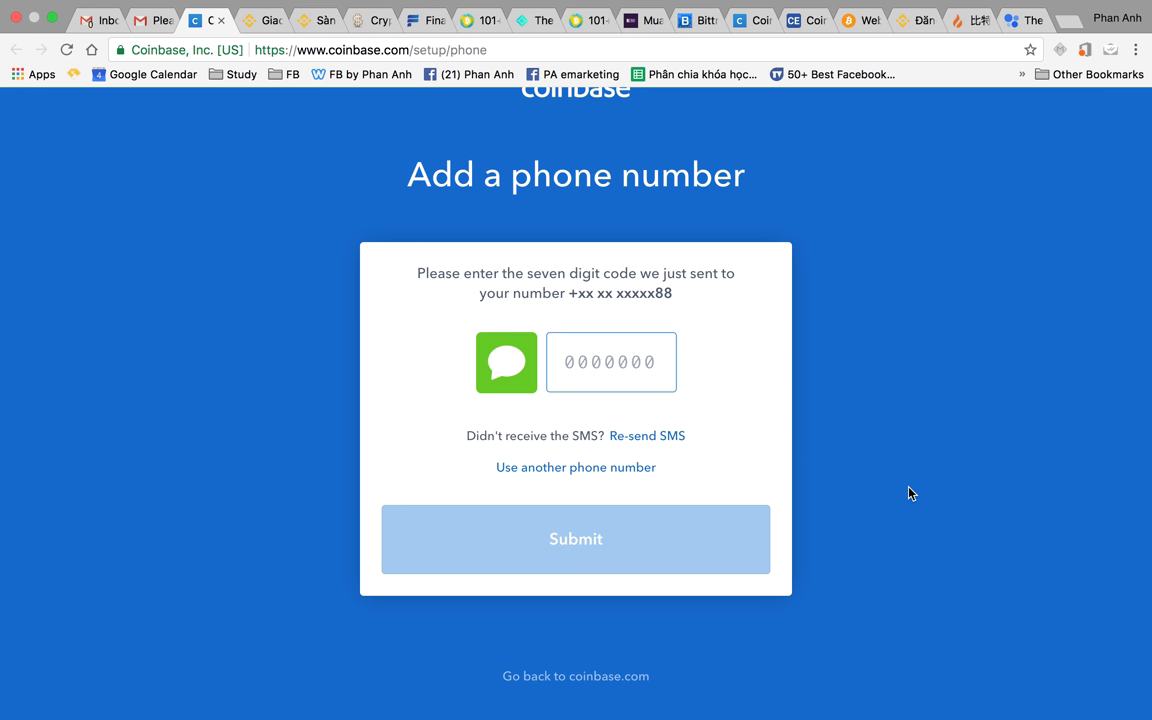
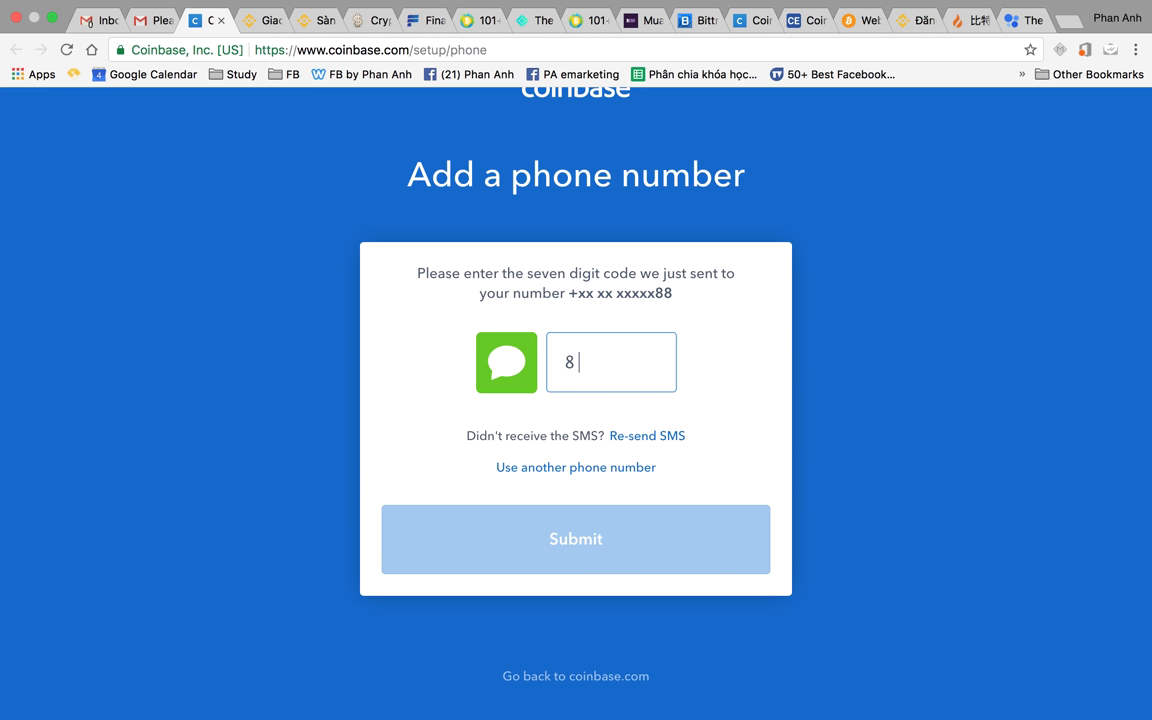
Step: Enter the seven-digit SMS verification code, adding the missing digit, and submit it
{"action": "key", "text": "Tab"}
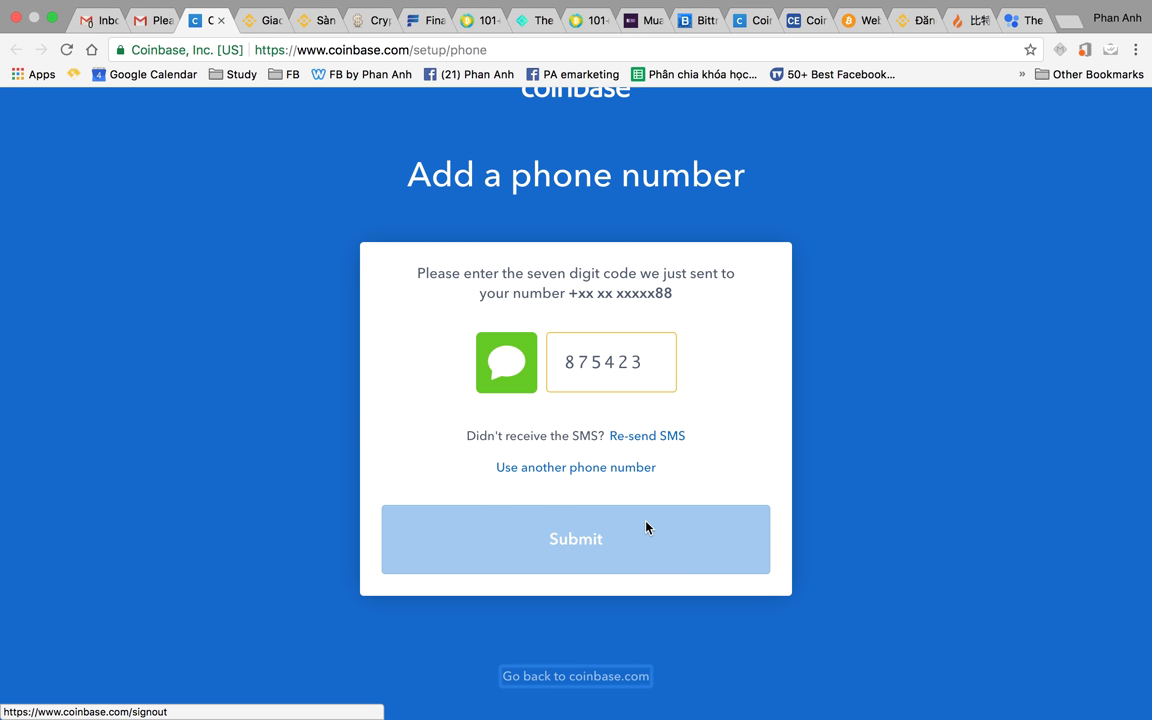
{"action": "left_click", "coordinate": [621, 362]}
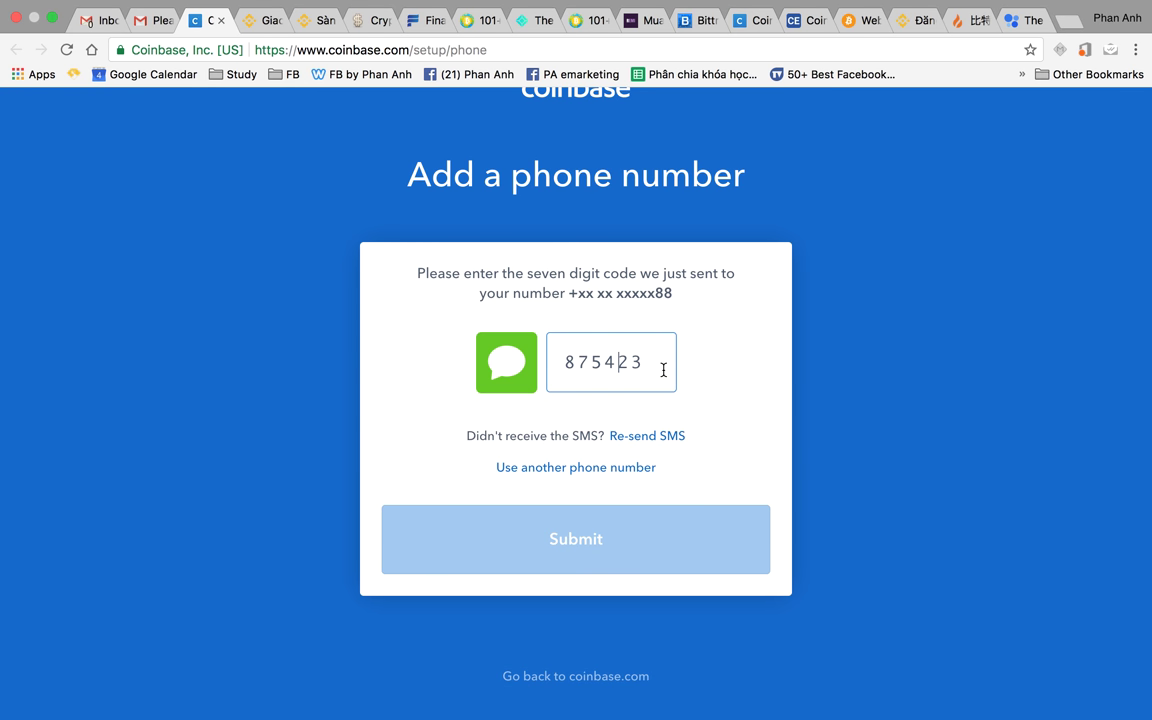
{"action": "type", "text": "7"}
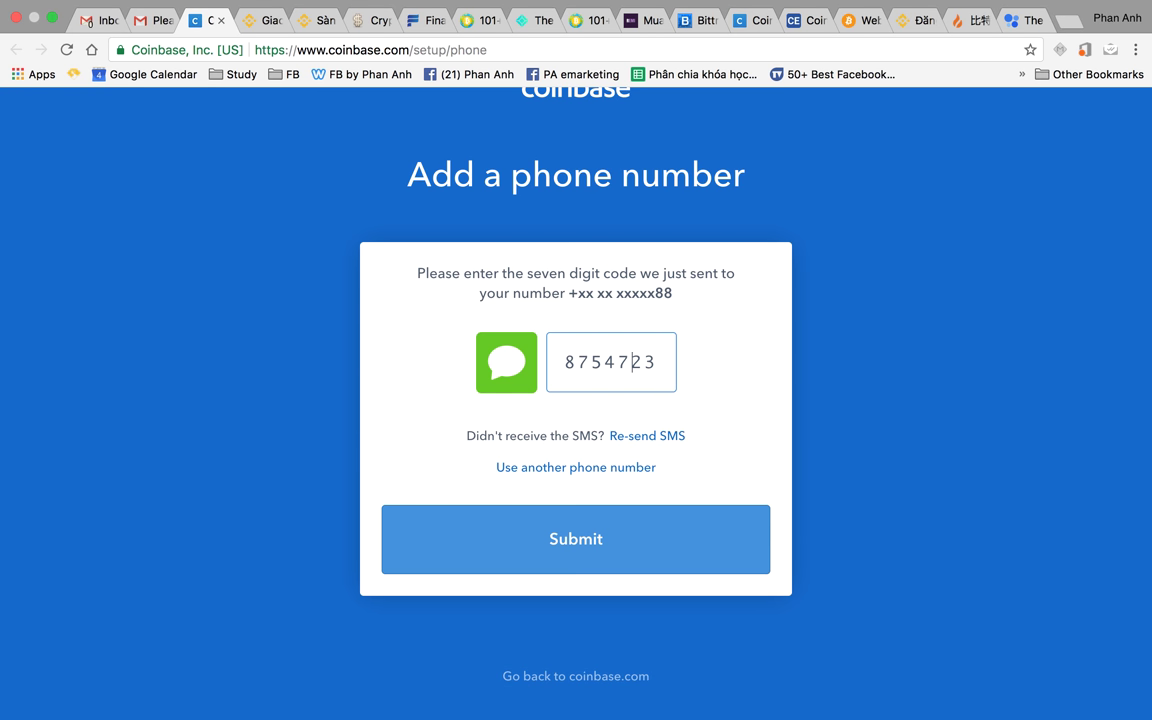
{"action": "left_click", "coordinate": [643, 558]}
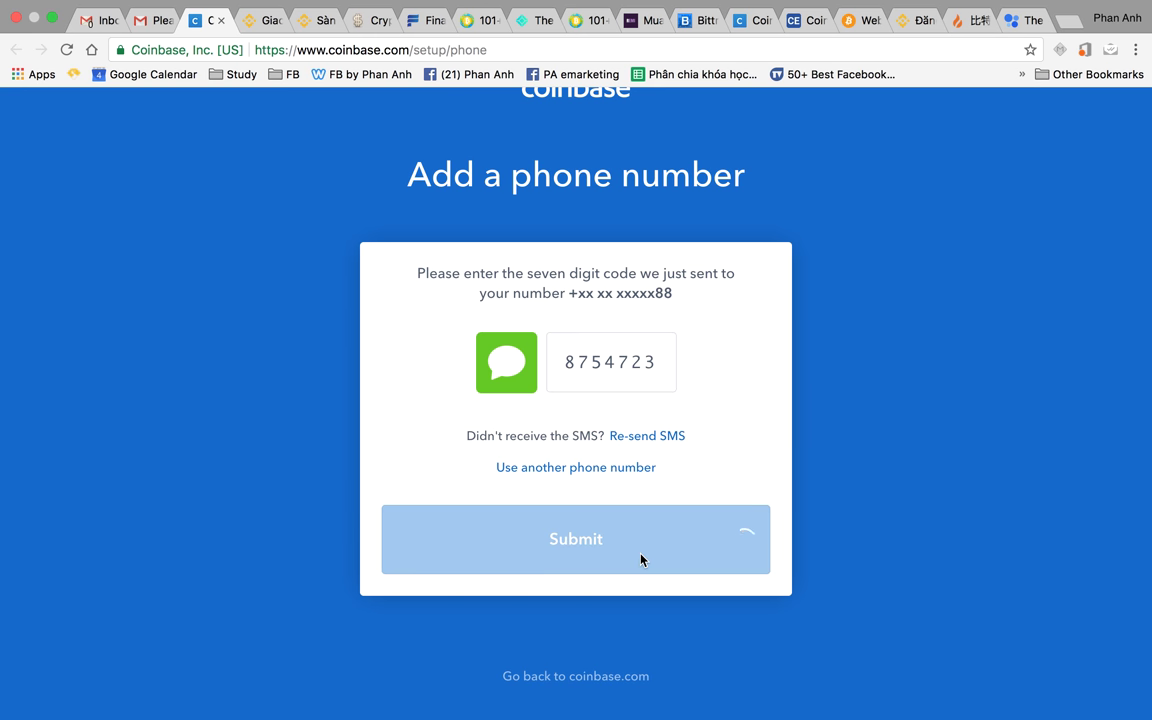